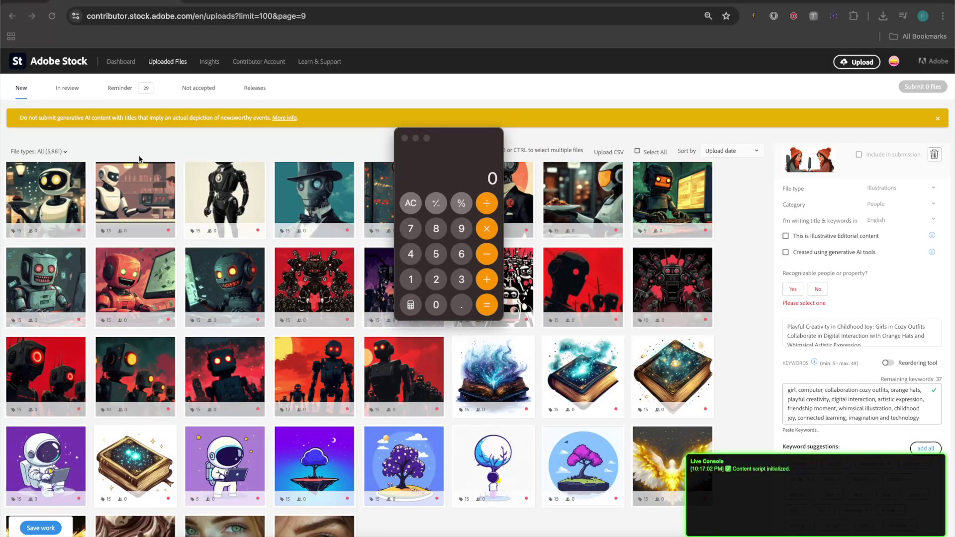
Shift the calculator window slightly aside and compute 72 × 100
drag(449, 134, 430, 134)
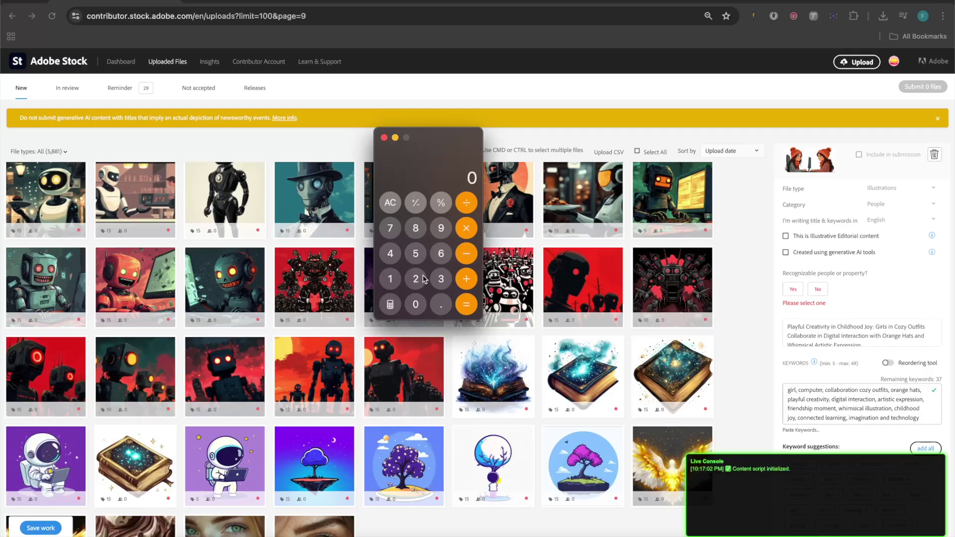
click(390, 228)
click(415, 278)
click(461, 229)
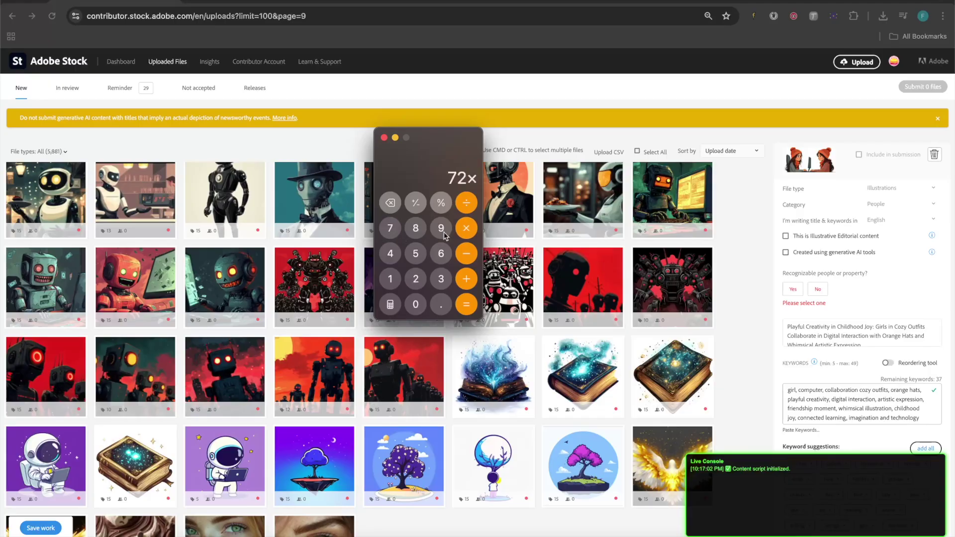
click(390, 278)
double_click(415, 306)
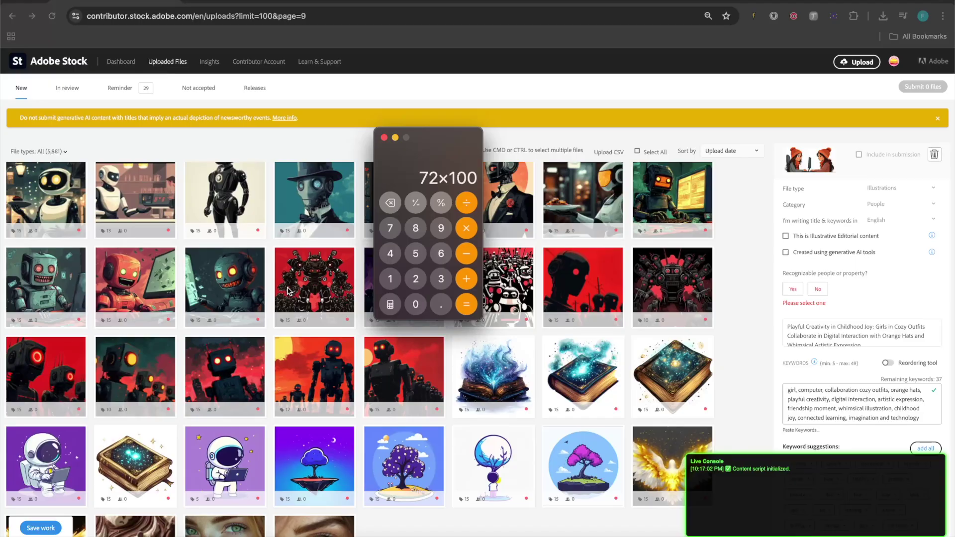
click(469, 303)
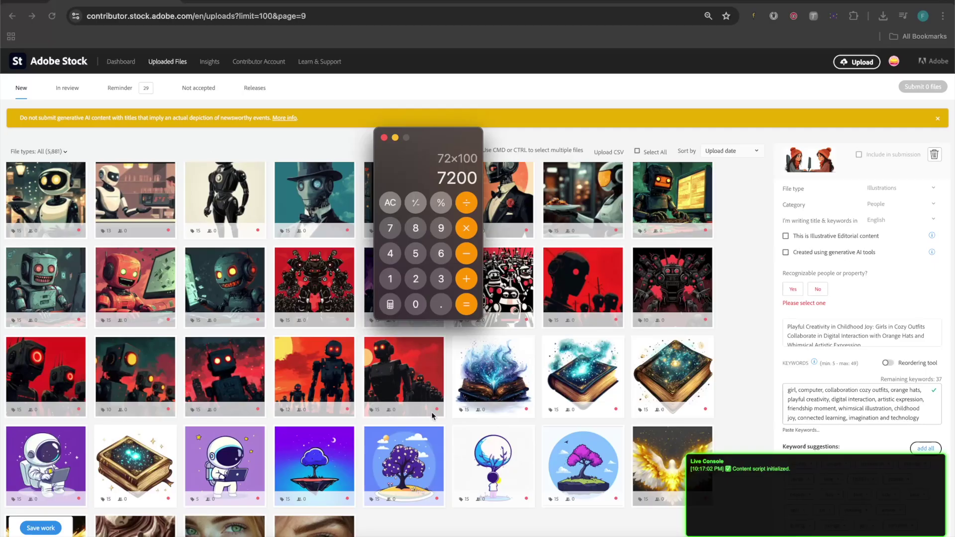
Divide the product of 72 × 100 by 60
click(465, 213)
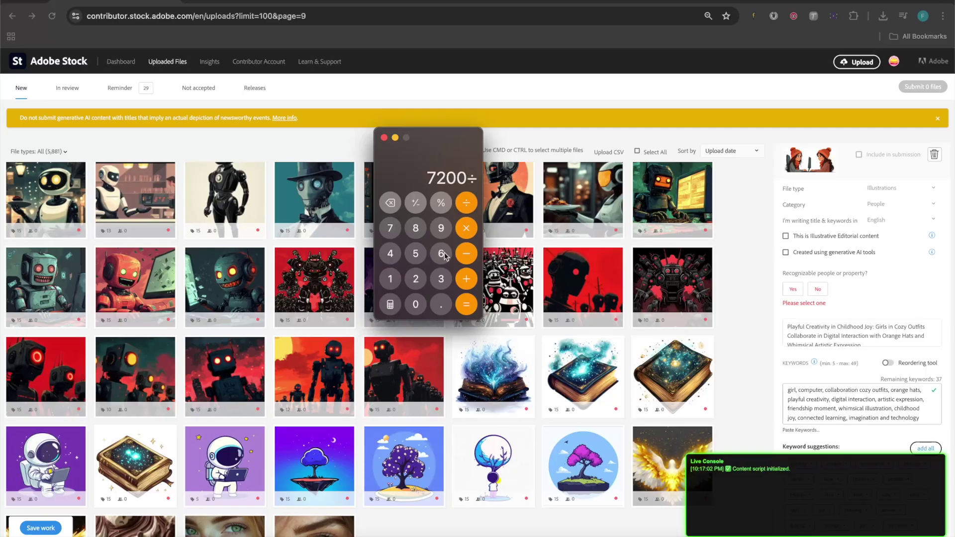
click(441, 254)
click(422, 307)
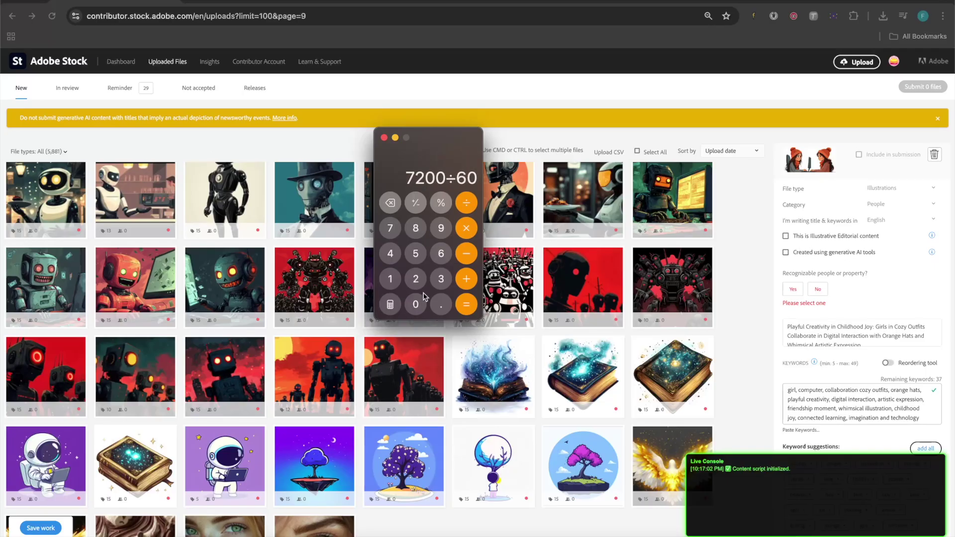
click(471, 306)
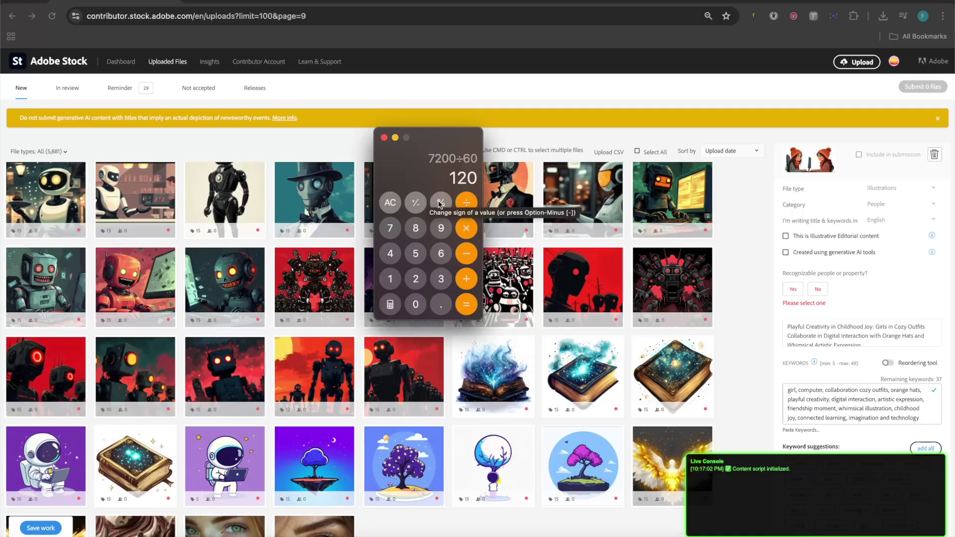
scroll(556, 243, down, 10)
scroll(556, 243, up, 15)
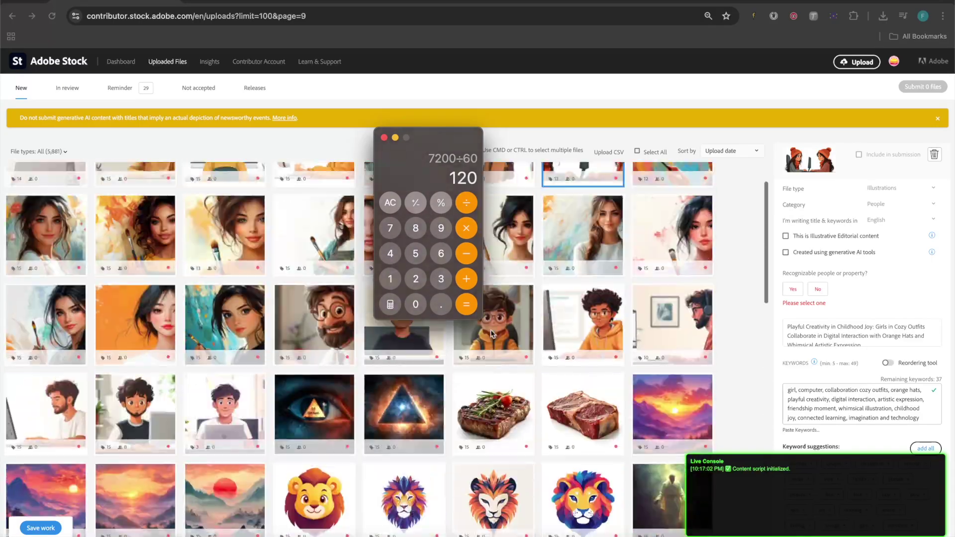
scroll(273, 290, down, 10)
scroll(271, 289, up, 10)
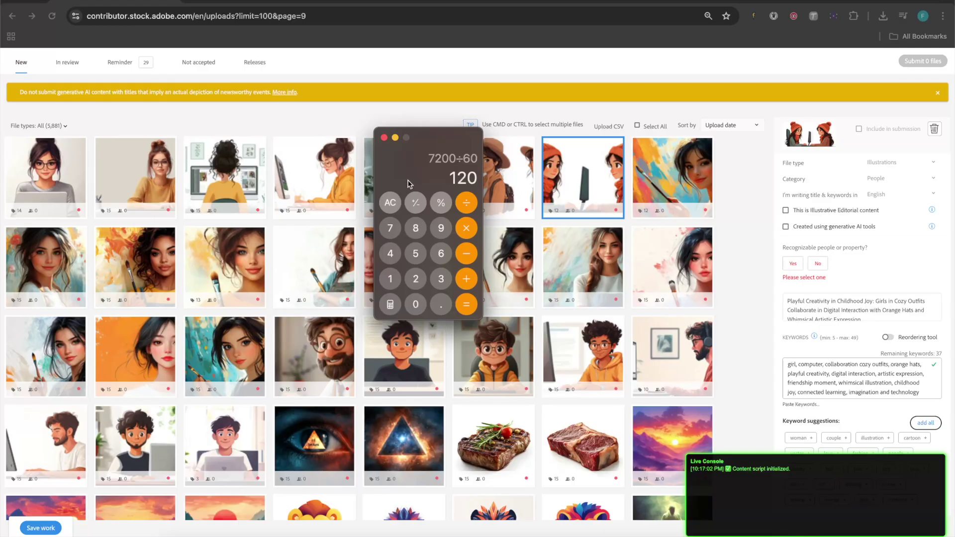
Clear the calculator and compute 2.54 × 60
click(389, 204)
click(415, 279)
click(441, 304)
click(415, 253)
click(390, 253)
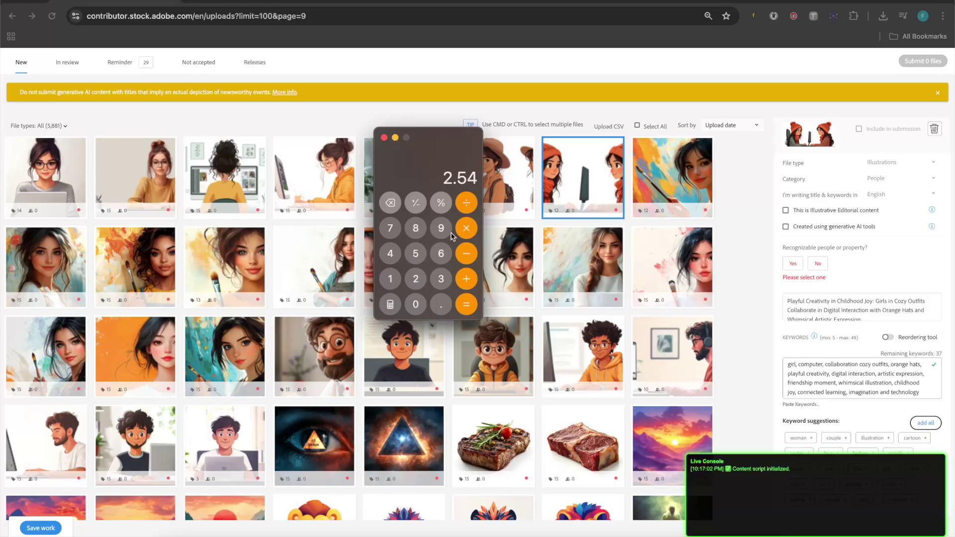
click(468, 233)
click(441, 255)
click(390, 204)
click(440, 253)
click(416, 305)
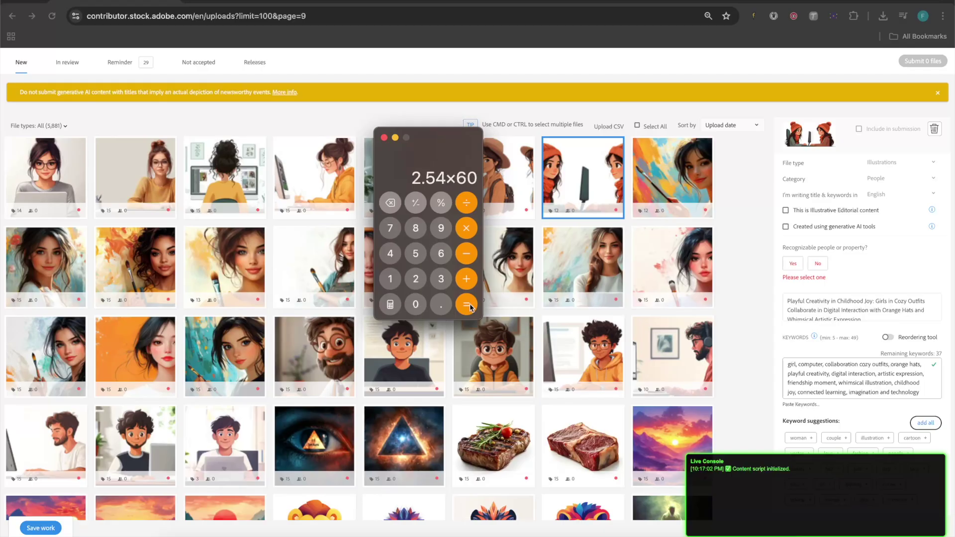
click(466, 305)
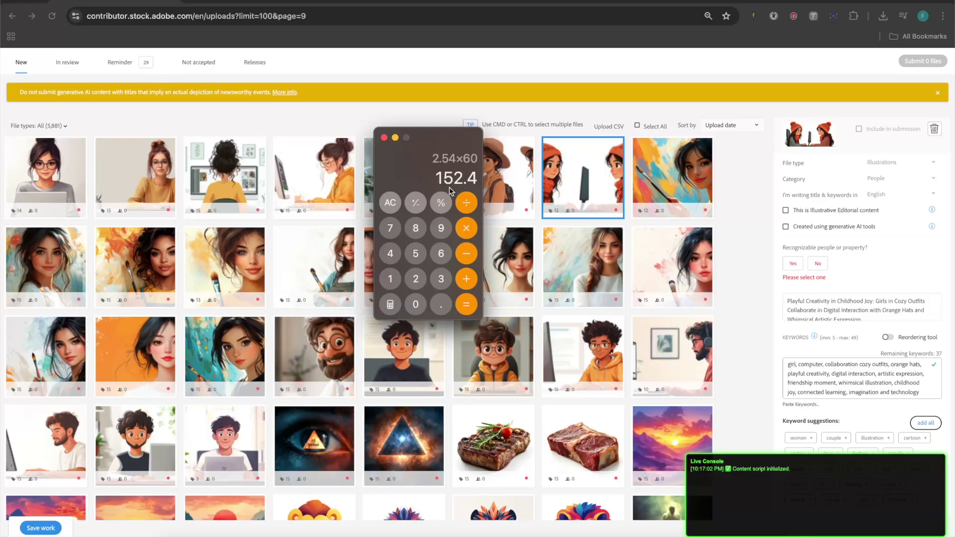
Multiply the result of 2.54 × 60 by 100
click(466, 228)
click(390, 278)
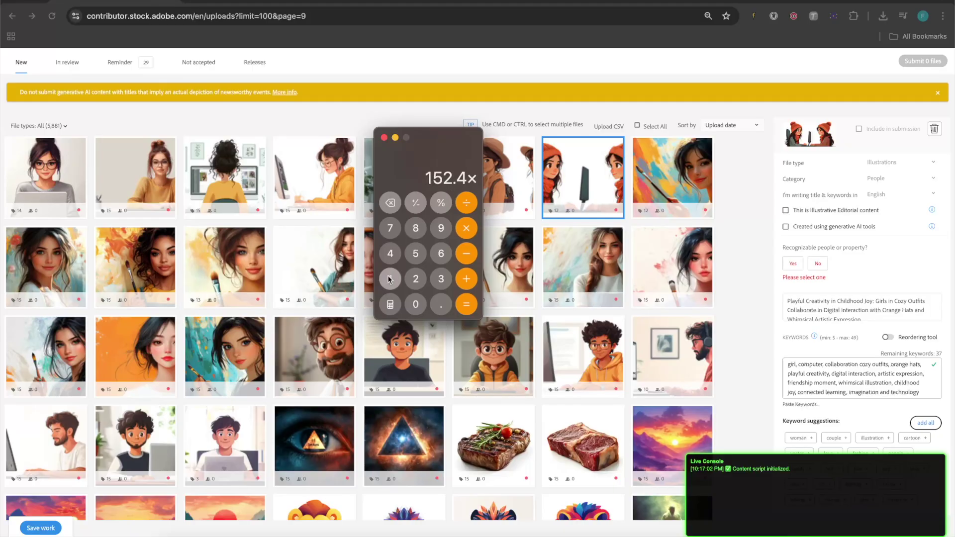
click(441, 304)
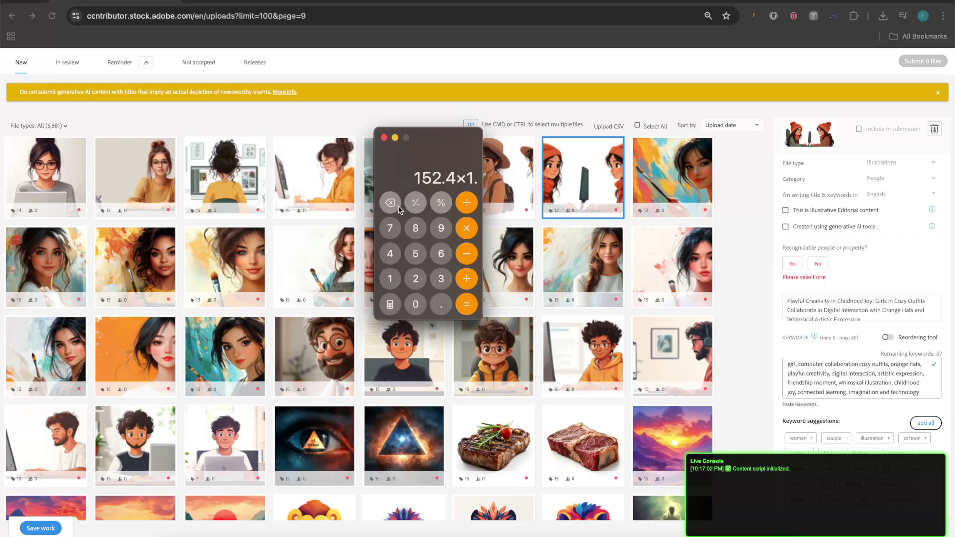
key(BackSpace)
click(415, 304)
click(416, 304)
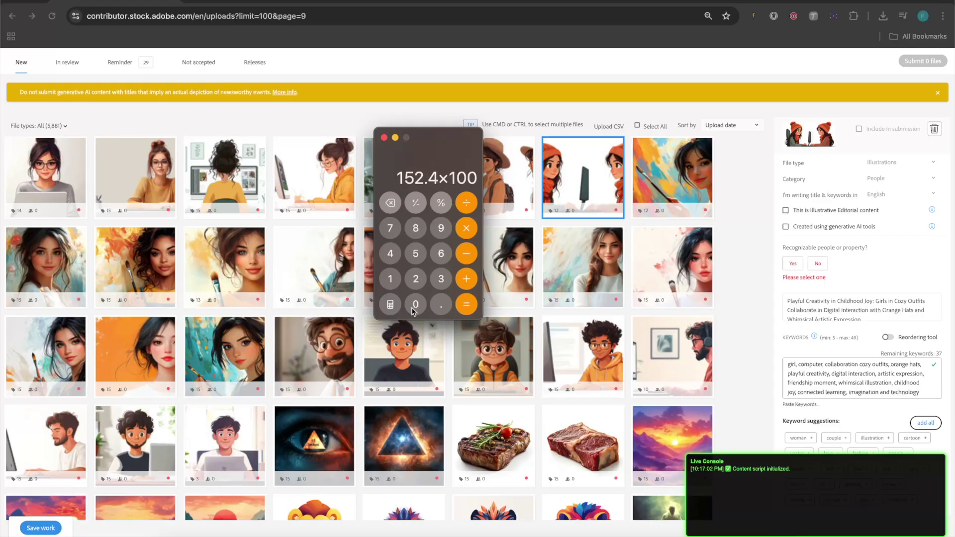
click(466, 304)
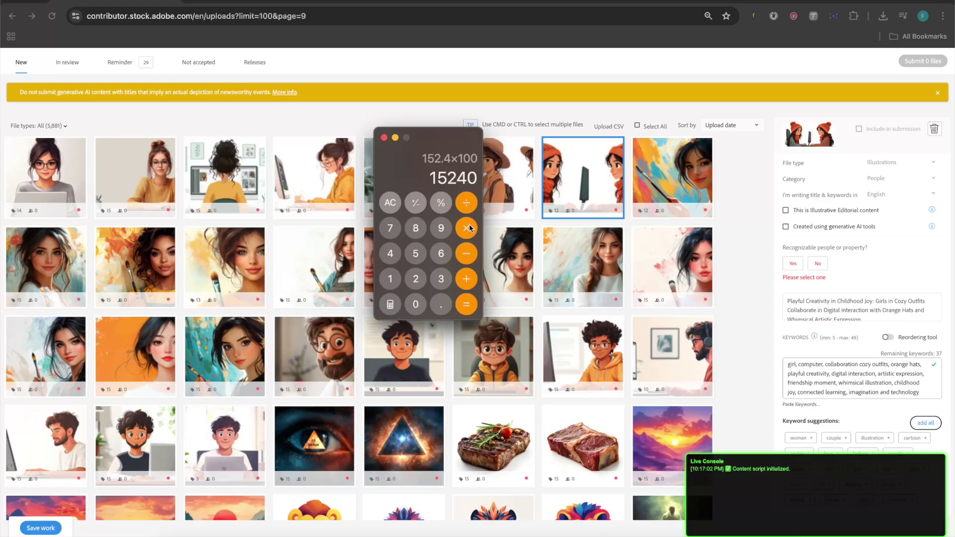
Divide the total for 100 items by 60, and divide that quotient by 60 again
click(466, 203)
click(441, 254)
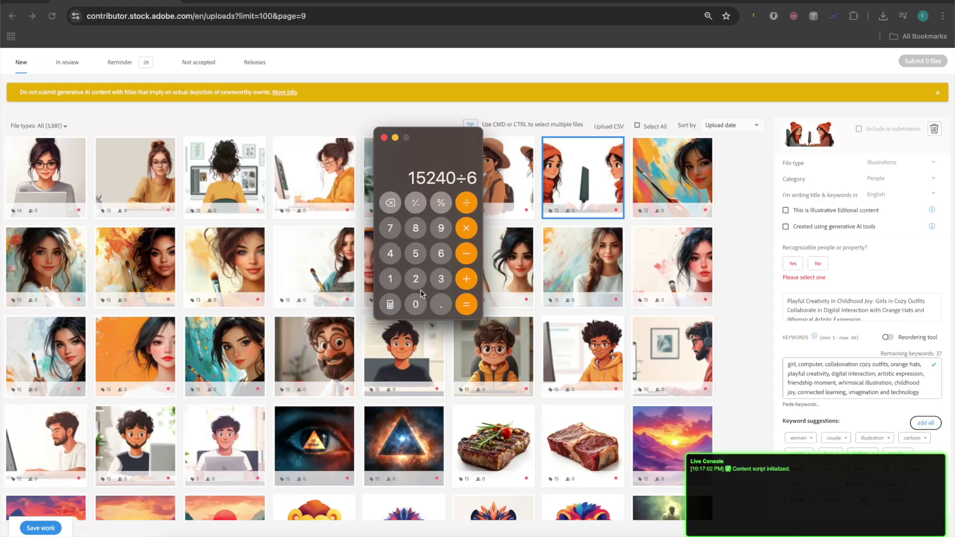
click(416, 304)
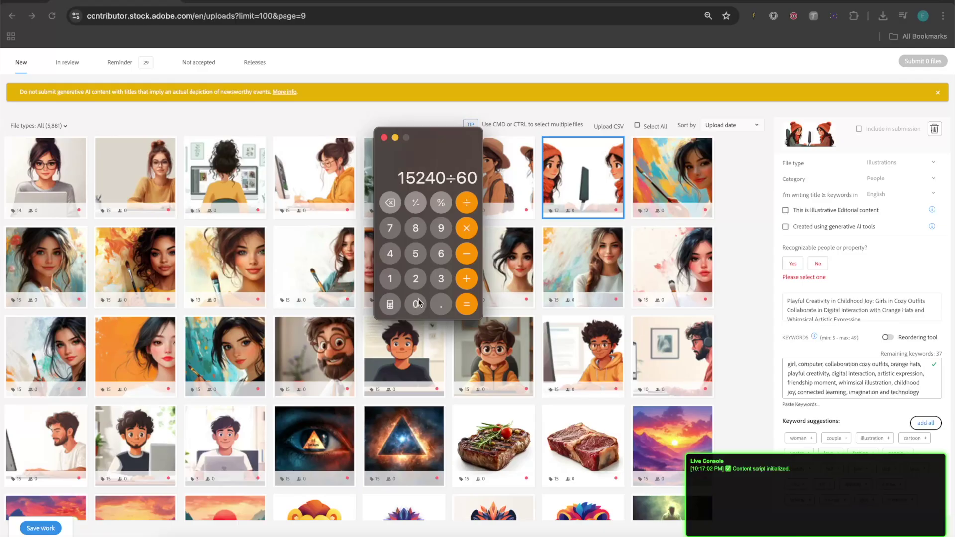
click(466, 304)
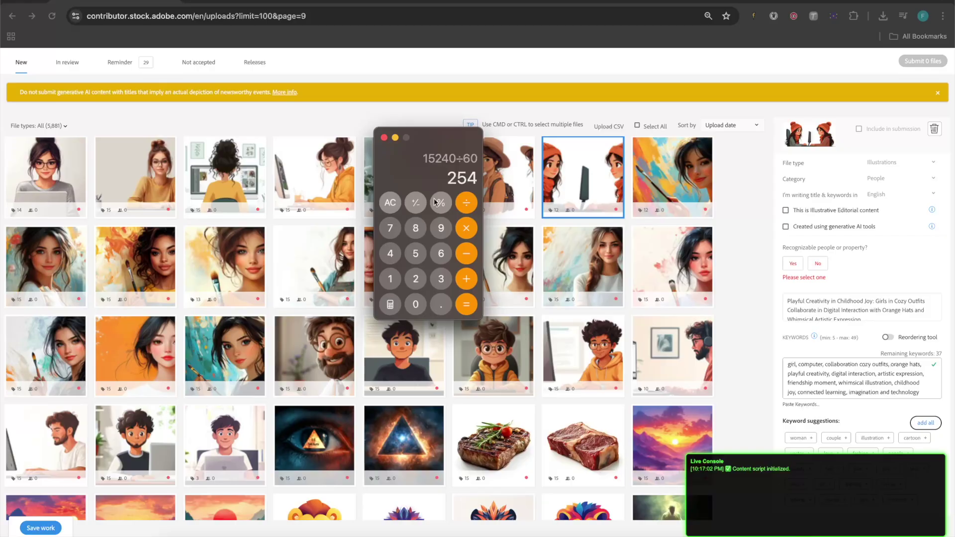
click(466, 203)
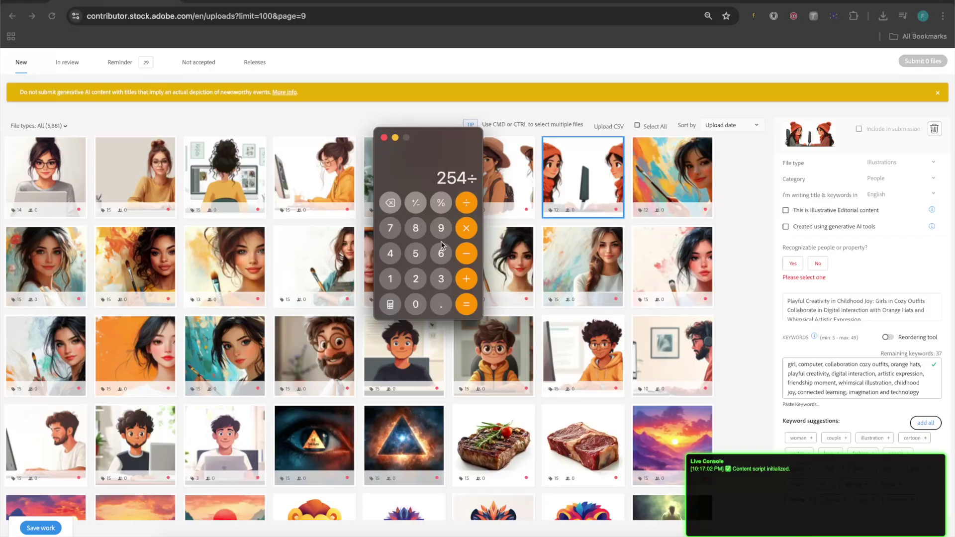
click(441, 253)
click(421, 305)
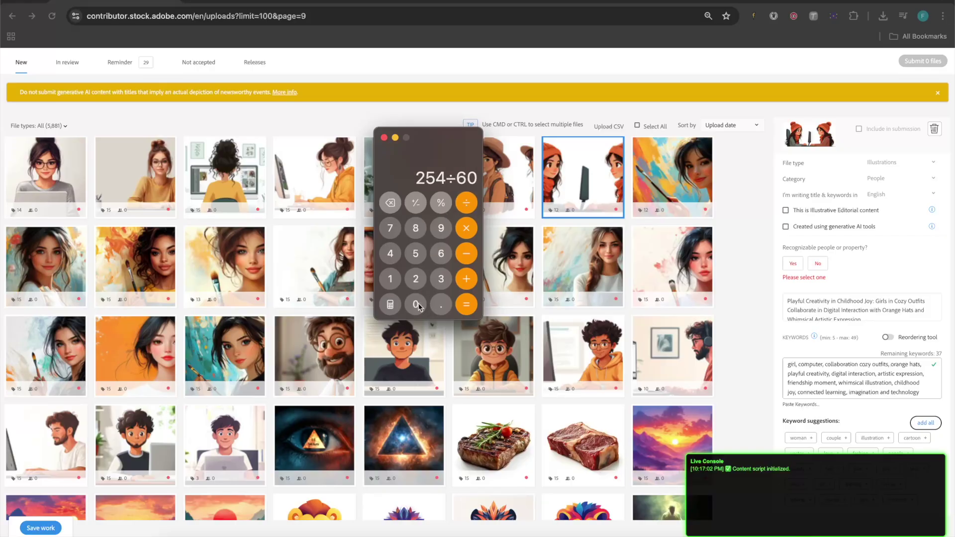
click(469, 307)
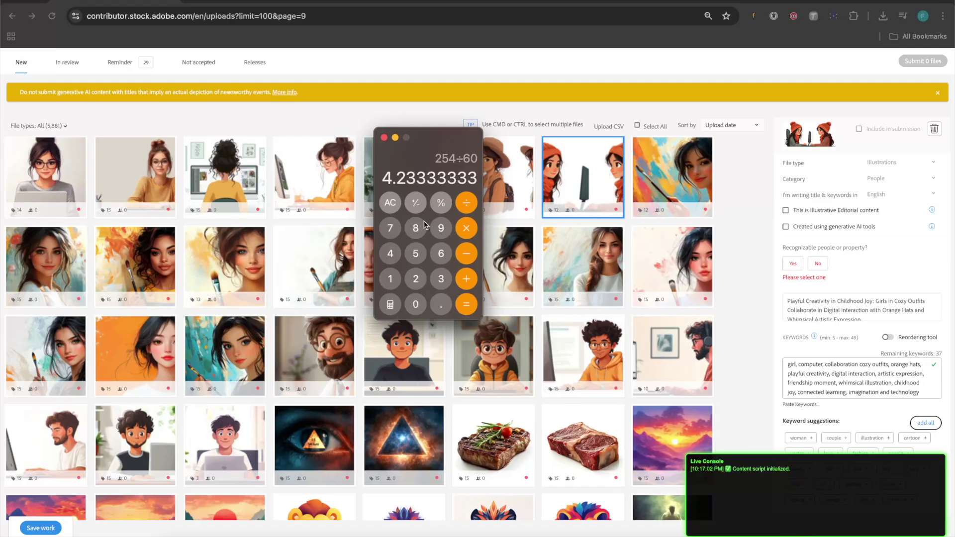
Clear the calculator and compute 60 ÷ 8
scroll(252, 165, down, 7)
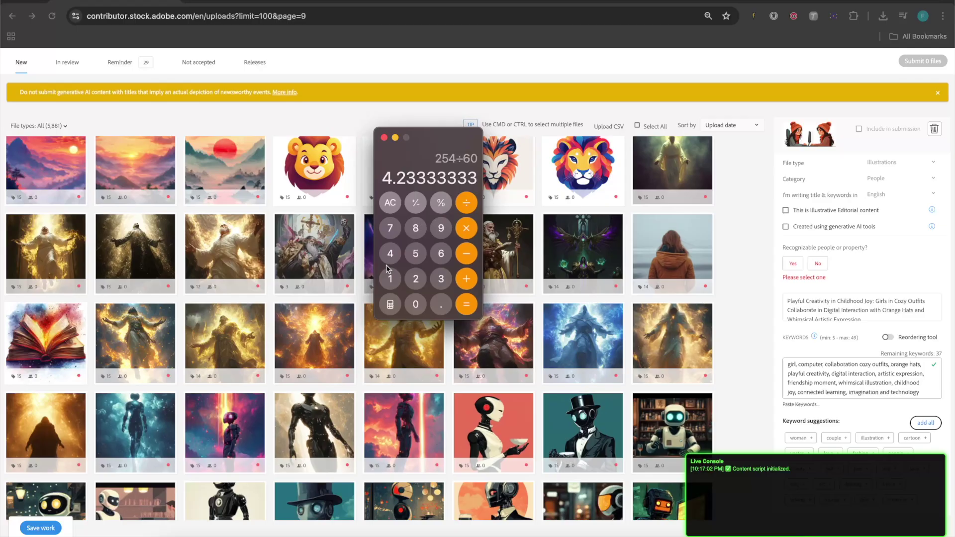
click(390, 202)
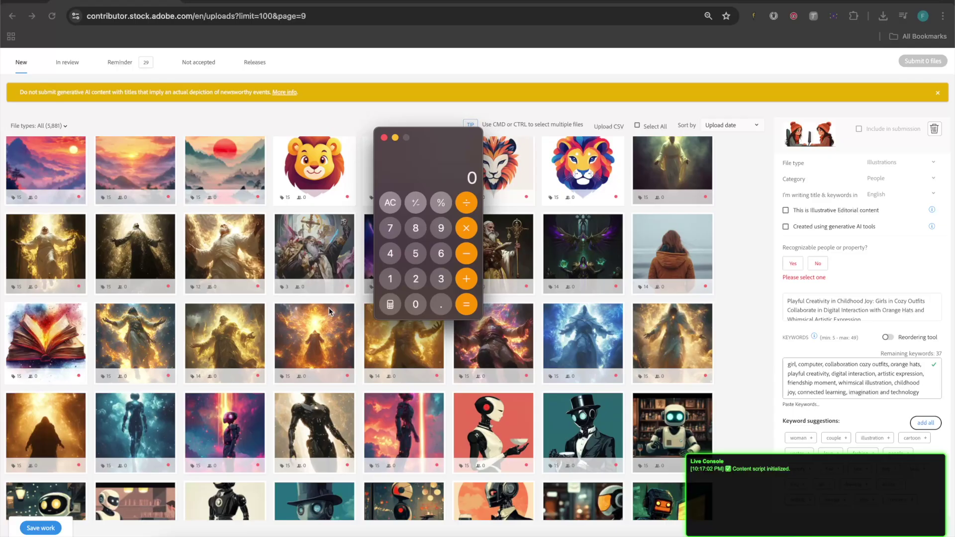
click(441, 253)
click(416, 301)
click(466, 202)
click(416, 228)
click(468, 304)
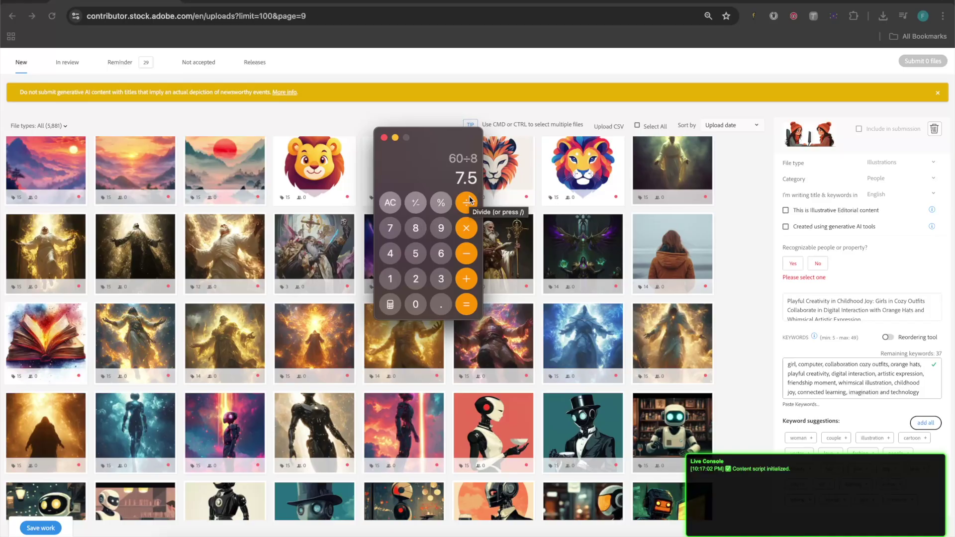
Multiply the result of 60 ÷ 8 by 100, and multiply that product by 3
click(466, 229)
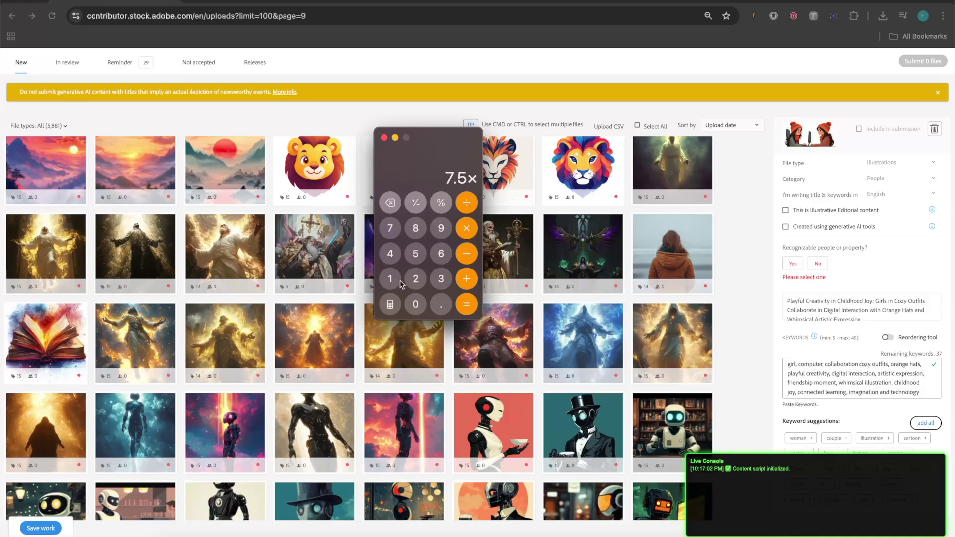
click(393, 285)
click(415, 304)
click(416, 304)
click(466, 304)
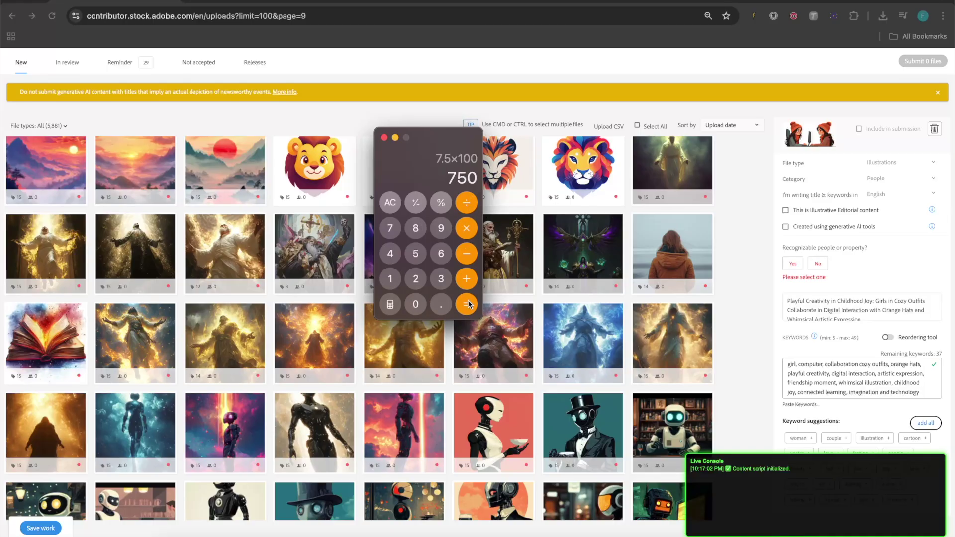
click(466, 228)
click(440, 279)
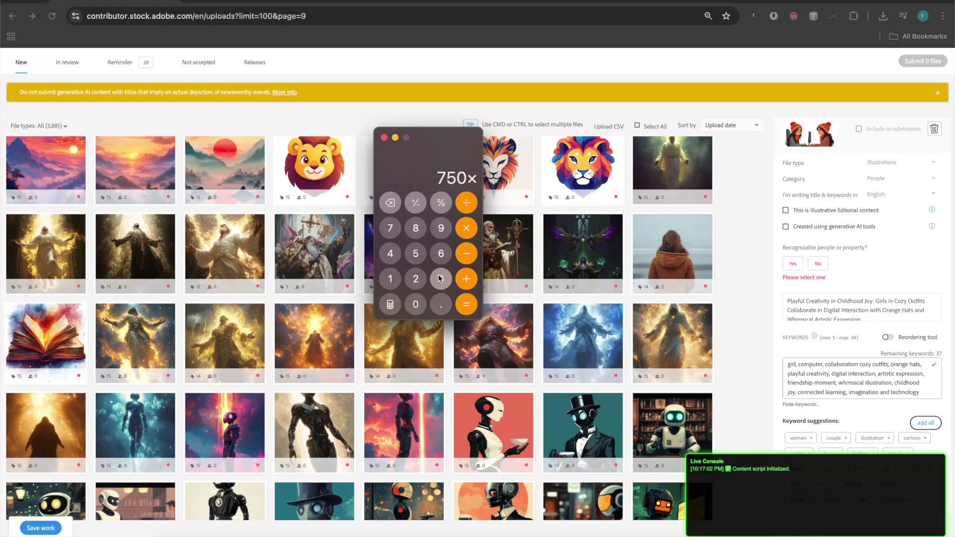
click(462, 305)
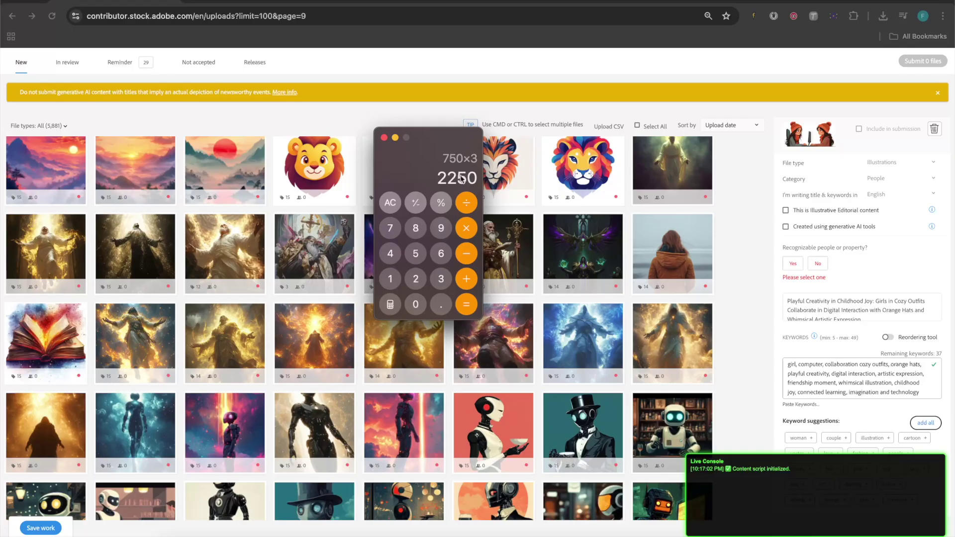
Divide the tripled total by 100
click(466, 202)
click(391, 279)
click(415, 304)
click(416, 304)
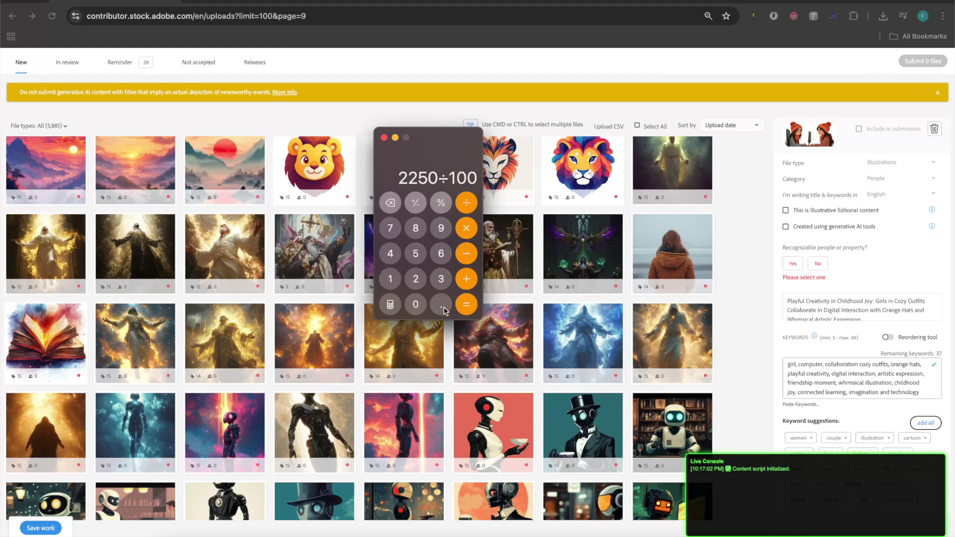
click(465, 308)
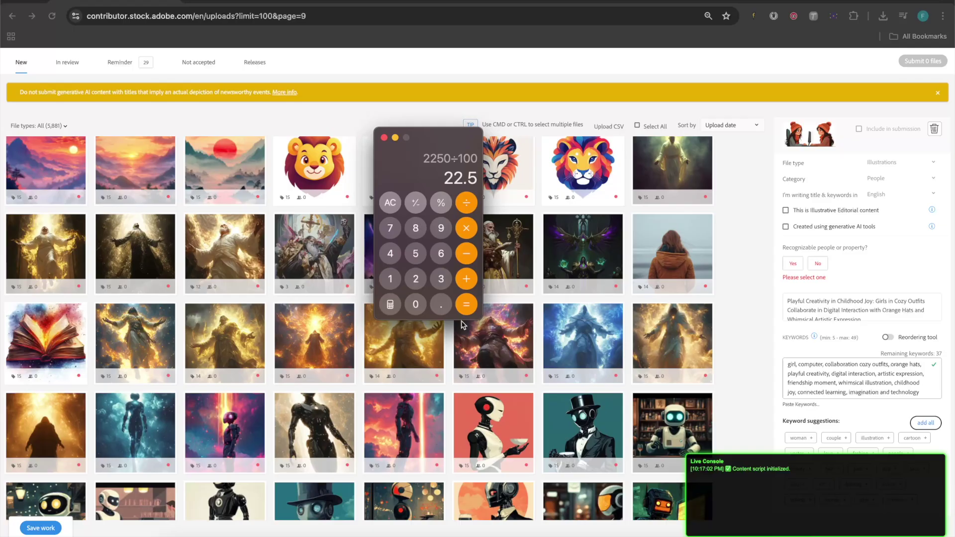
Return to the browser, open the Stock Photo Automator extension, and review its title and keyword instructions
click(392, 110)
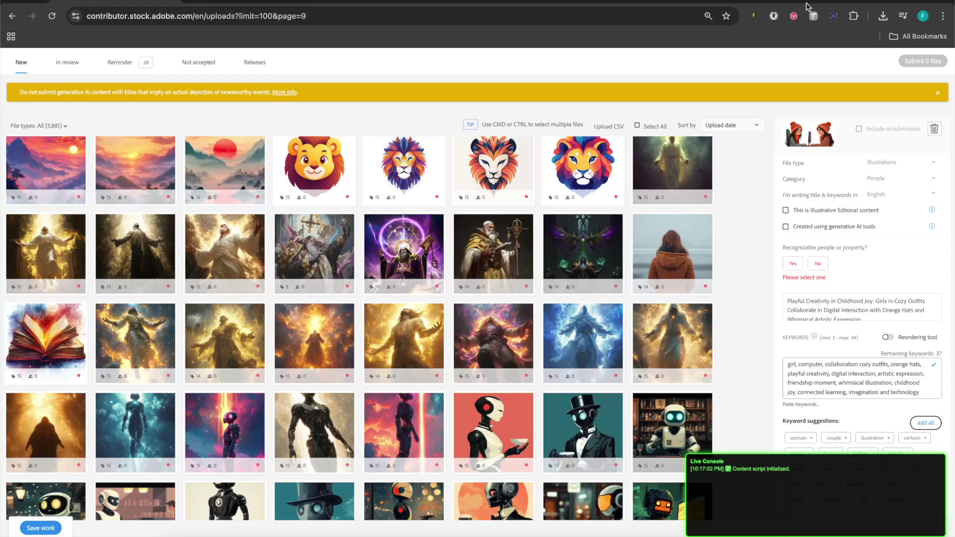
click(832, 15)
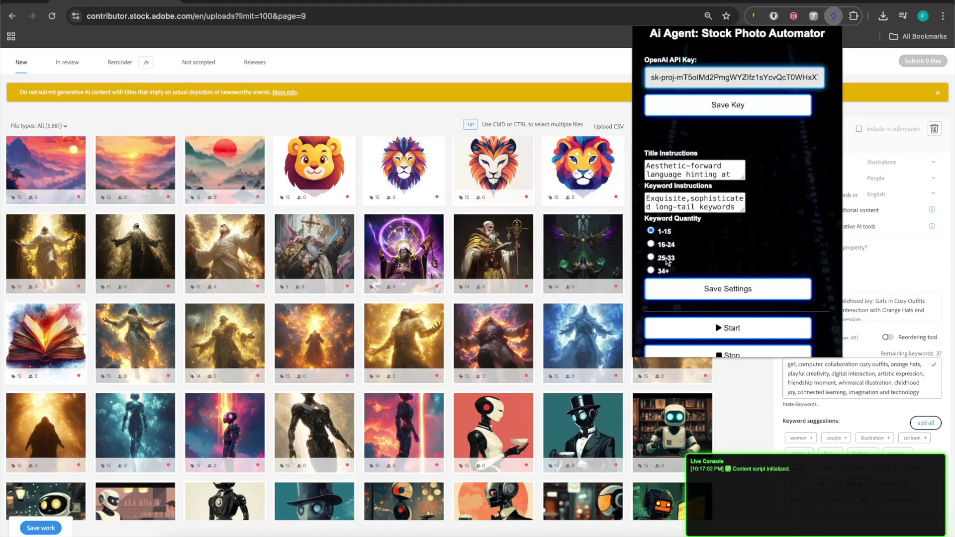
drag(657, 167, 713, 195)
click(712, 197)
key(ctrl+a)
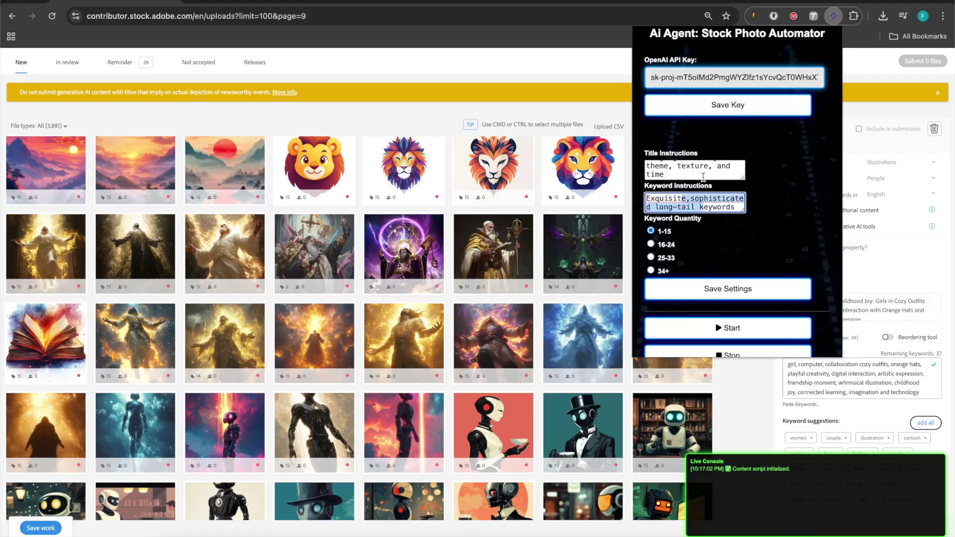
drag(695, 171, 639, 154)
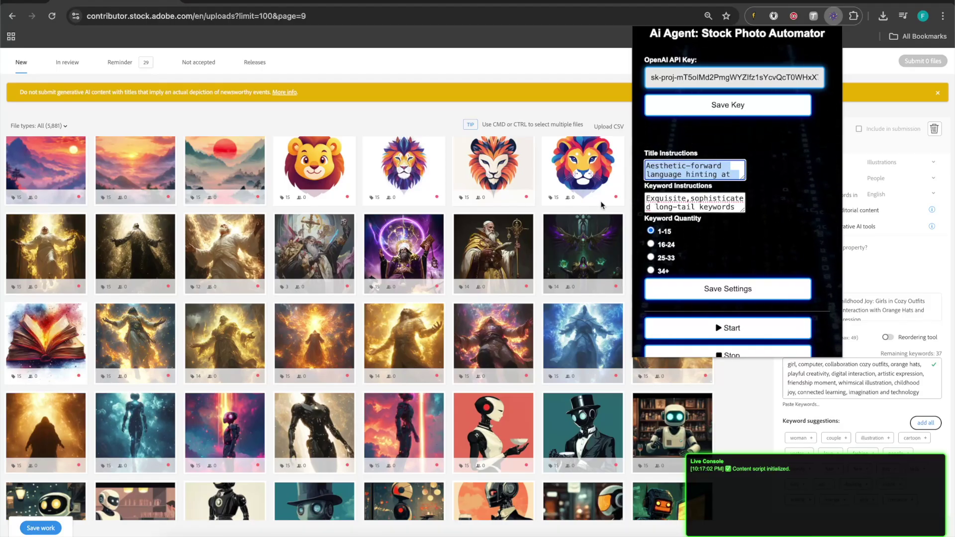
Close the extension and examine the title and keywords of the black-robed figure floating in golden light
click(419, 121)
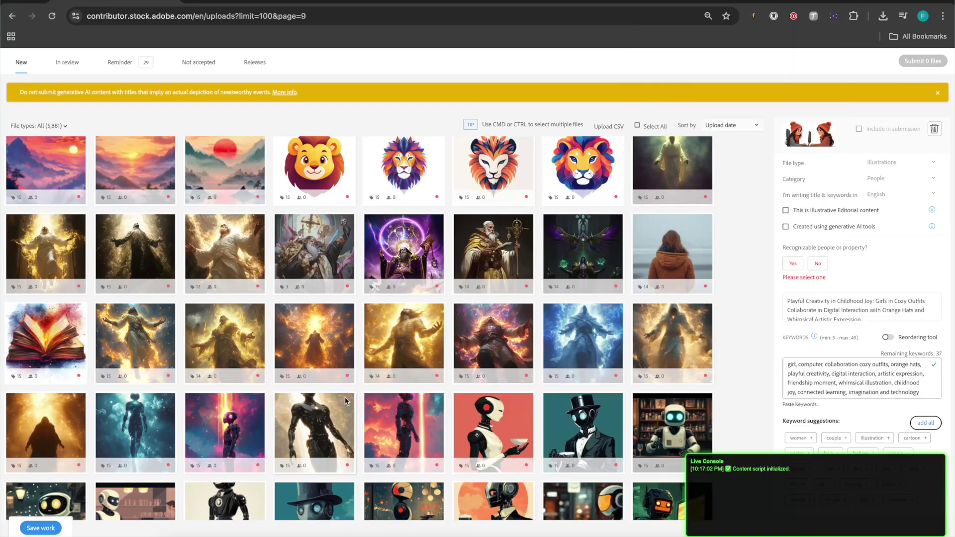
mouse_move(275, 345)
click(122, 245)
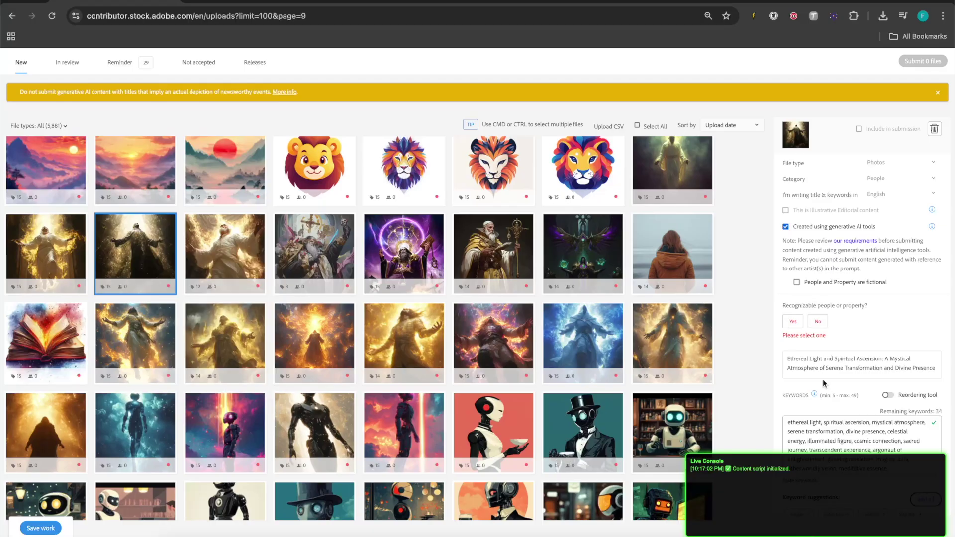
scroll(834, 378, down, 3)
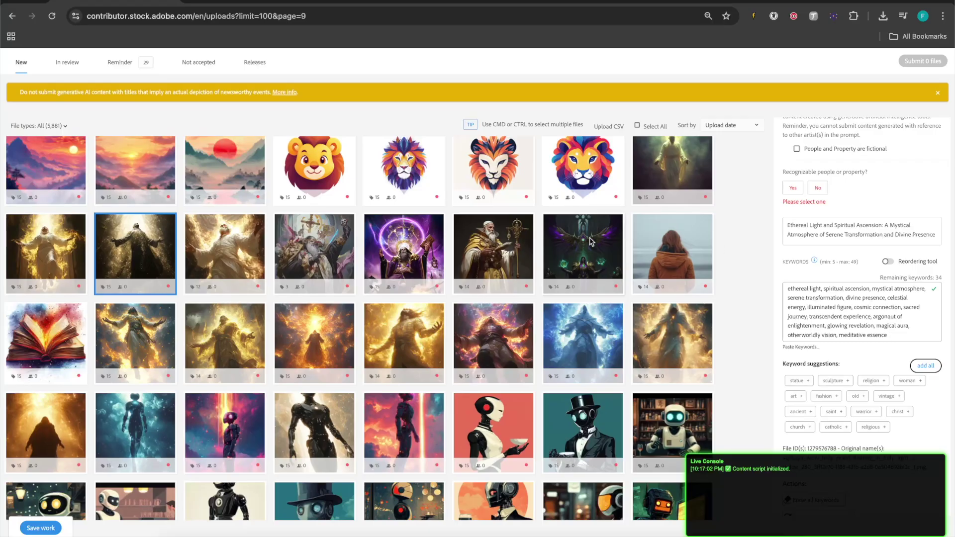
mouse_move(141, 245)
scroll(791, 294, up, 1)
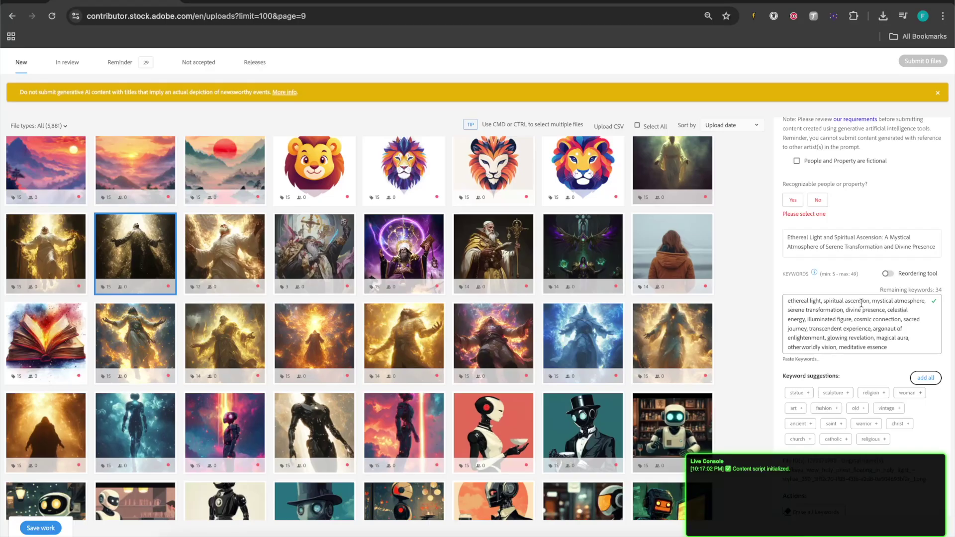
scroll(866, 305, down, 1)
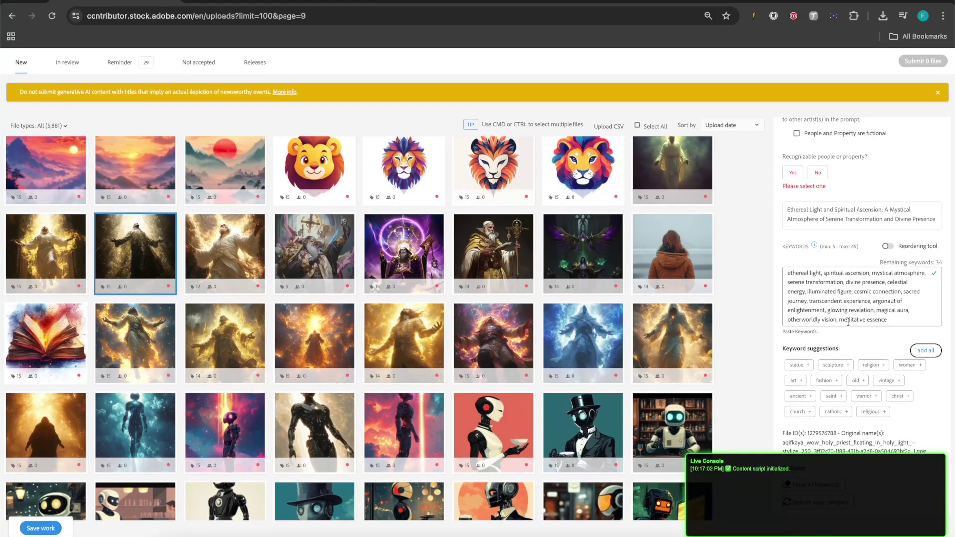
scroll(849, 321, up, 1)
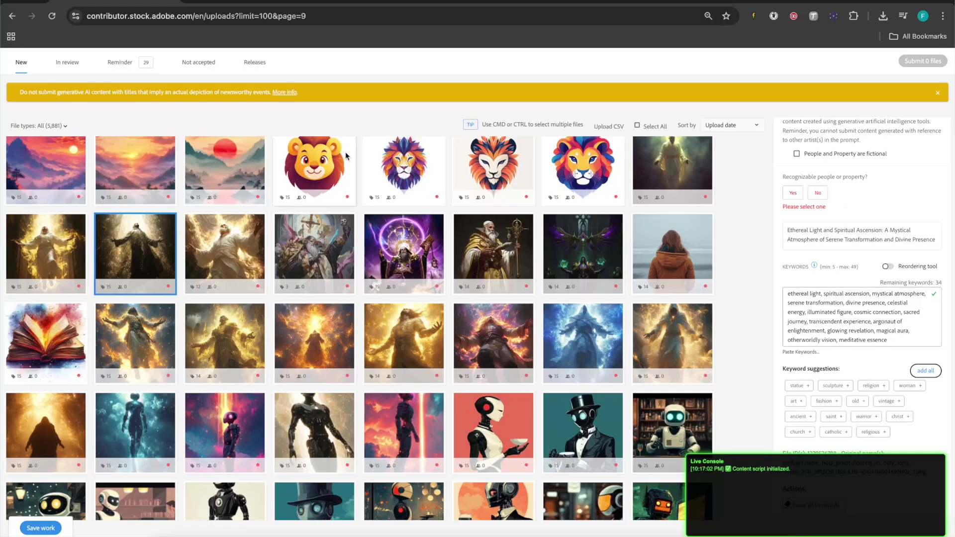
mouse_move(347, 156)
mouse_move(127, 242)
scroll(781, 322, down, 1)
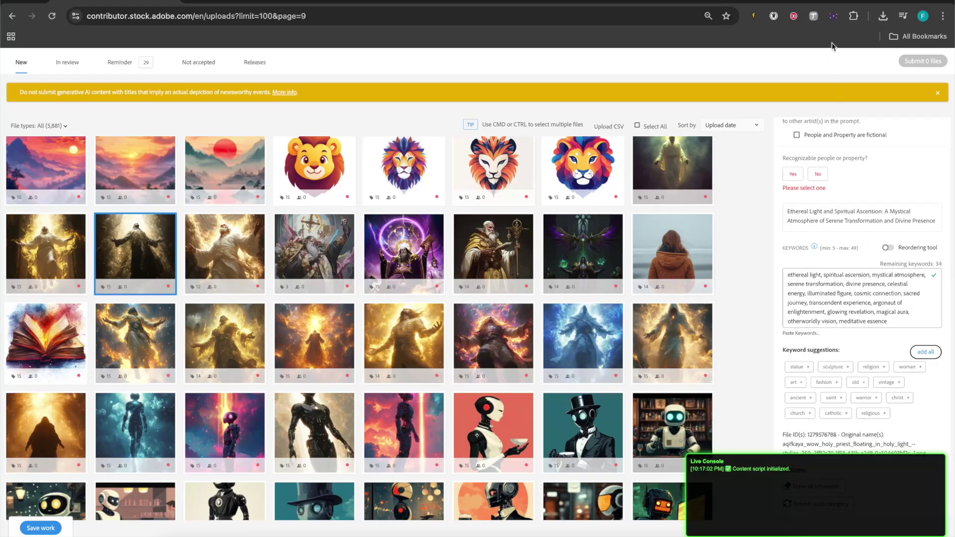
Reopen the Stock Photo Automator extension, enlarge its title and keyword instruction fields, and read both instructions in full
click(833, 16)
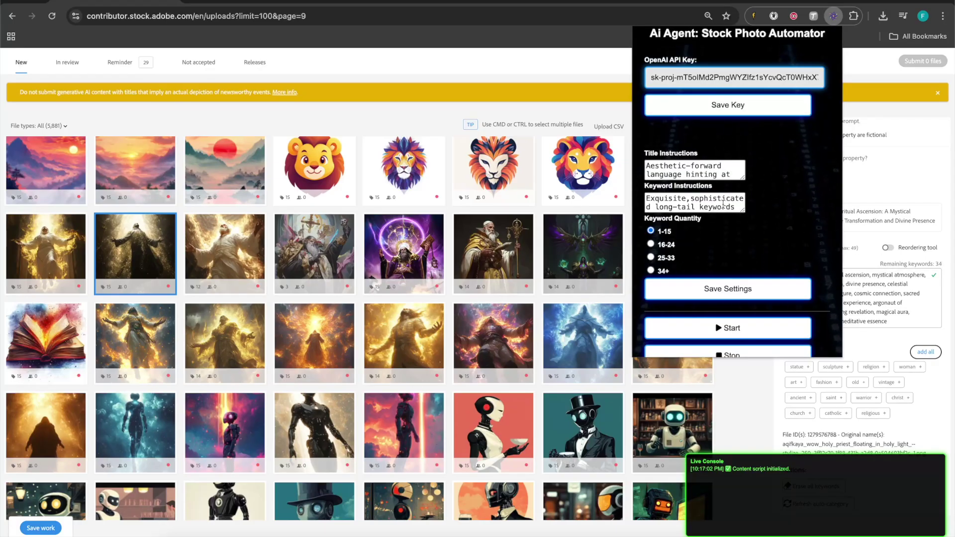
drag(744, 178, 803, 186)
drag(745, 216, 804, 235)
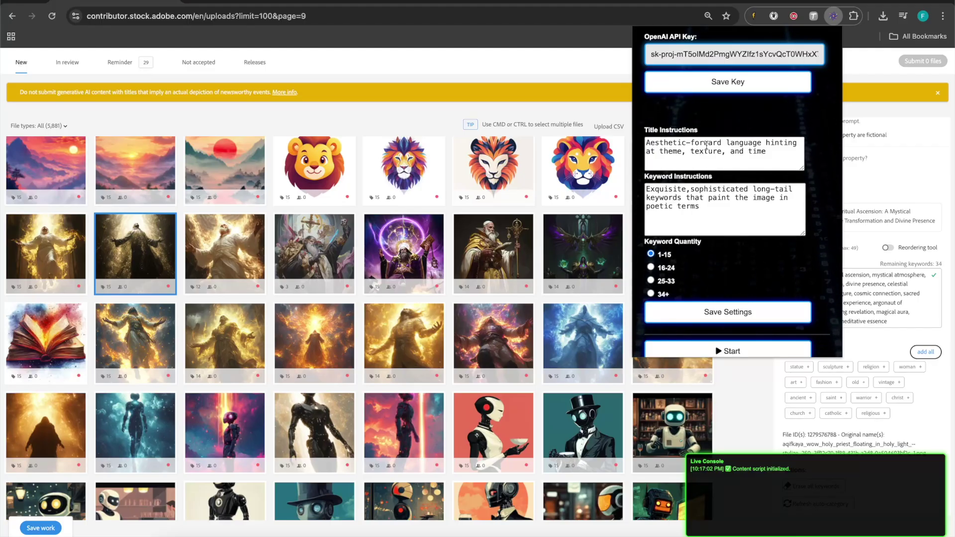
scroll(681, 102, down, 1)
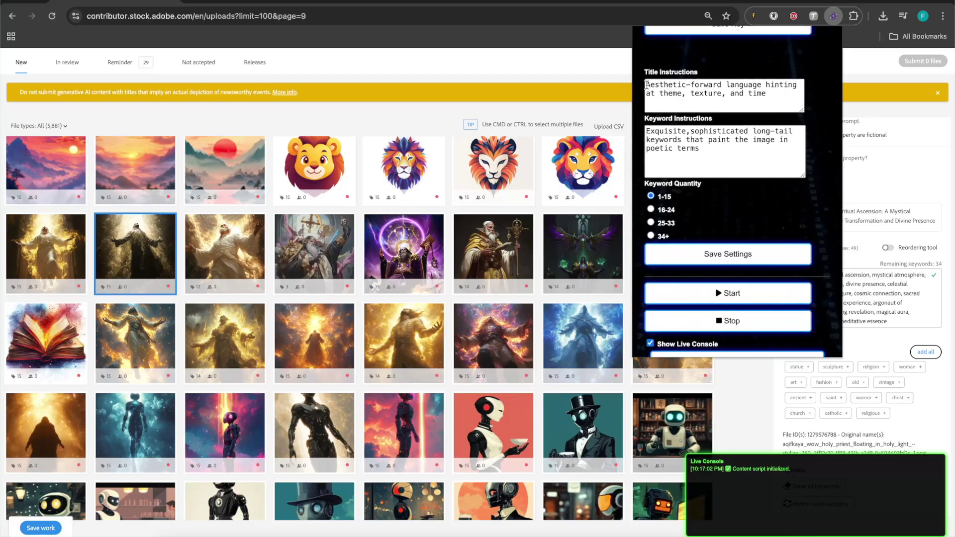
drag(646, 85, 720, 93)
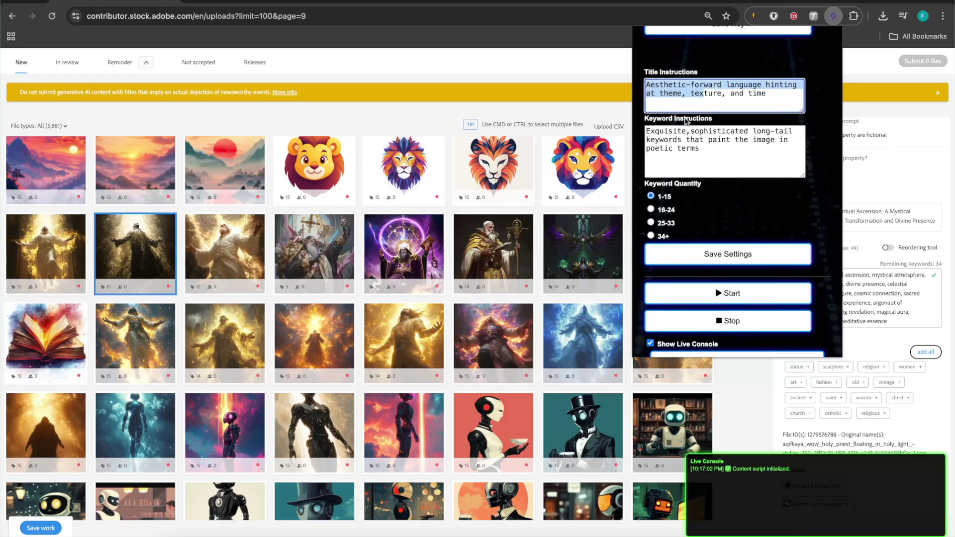
click(650, 122)
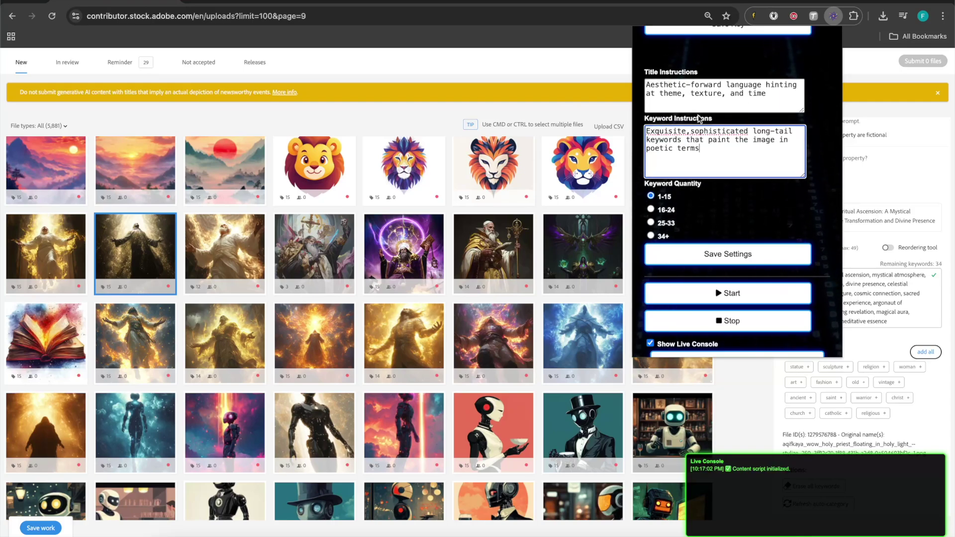
click(611, 102)
Examine the titles and keywords of the colorful geometric lion head and the yellow cartoon lion
mouse_move(371, 199)
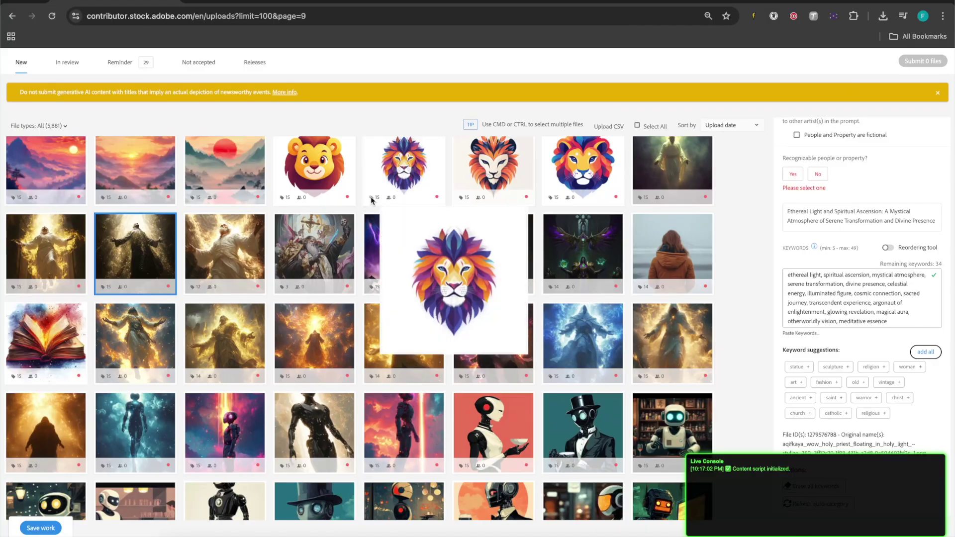
click(386, 195)
scroll(399, 190, up, 1)
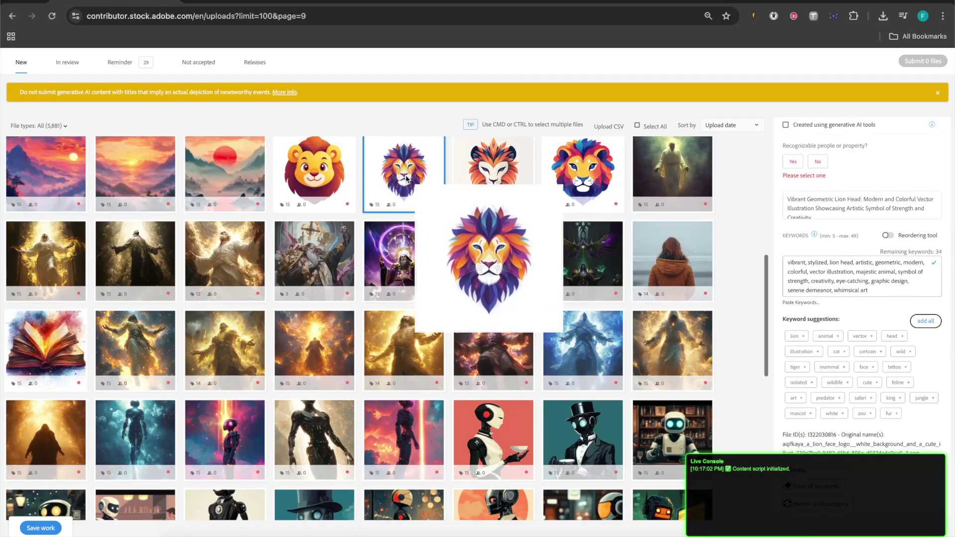
click(314, 201)
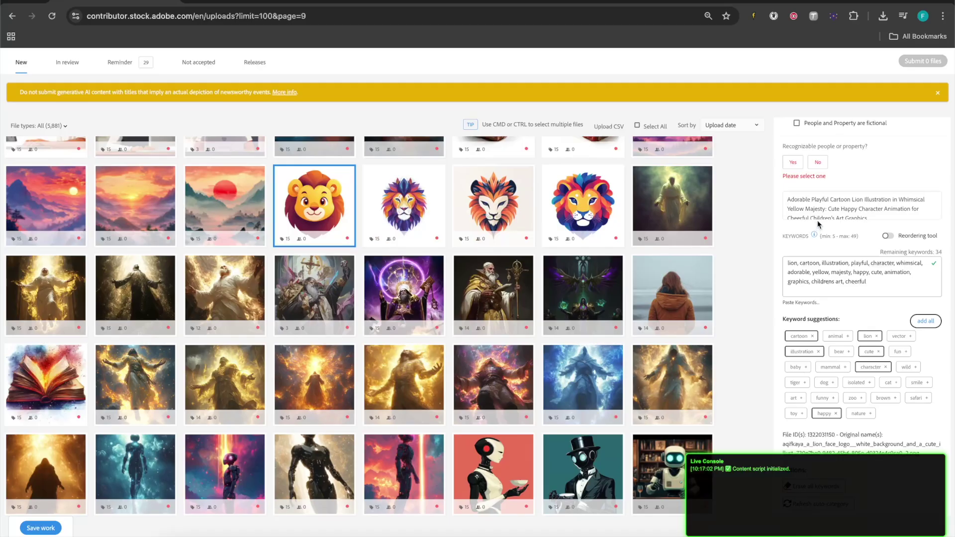
scroll(821, 207, down, 2)
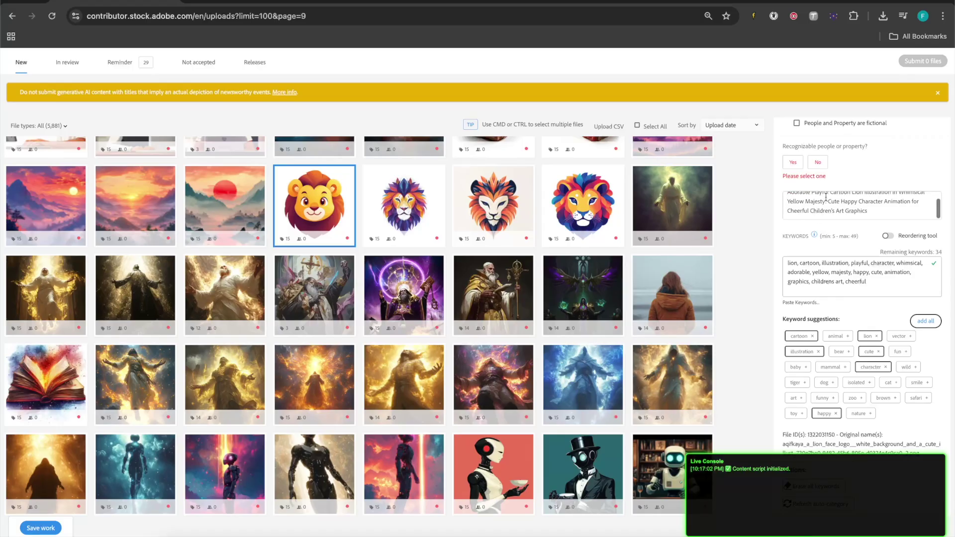
scroll(820, 204, up, 2)
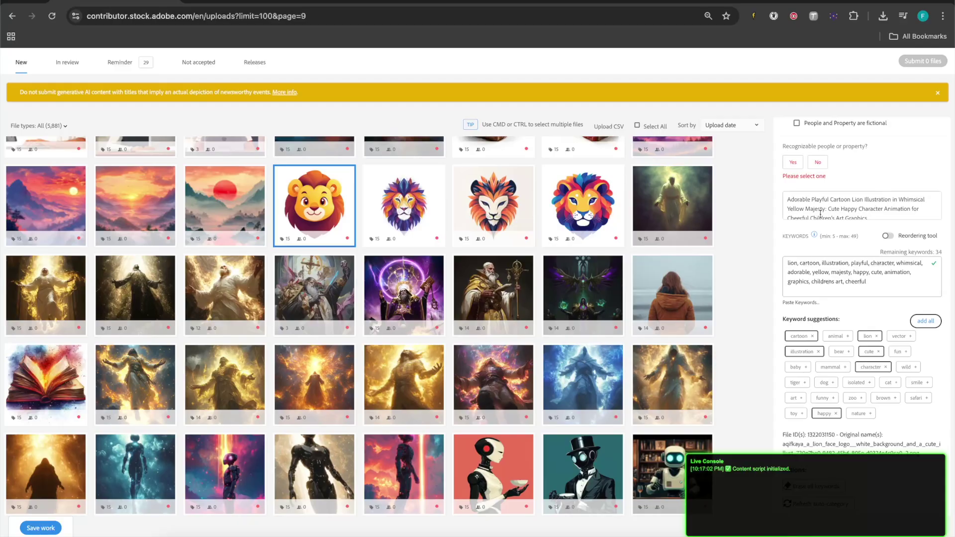
scroll(821, 209, down, 1)
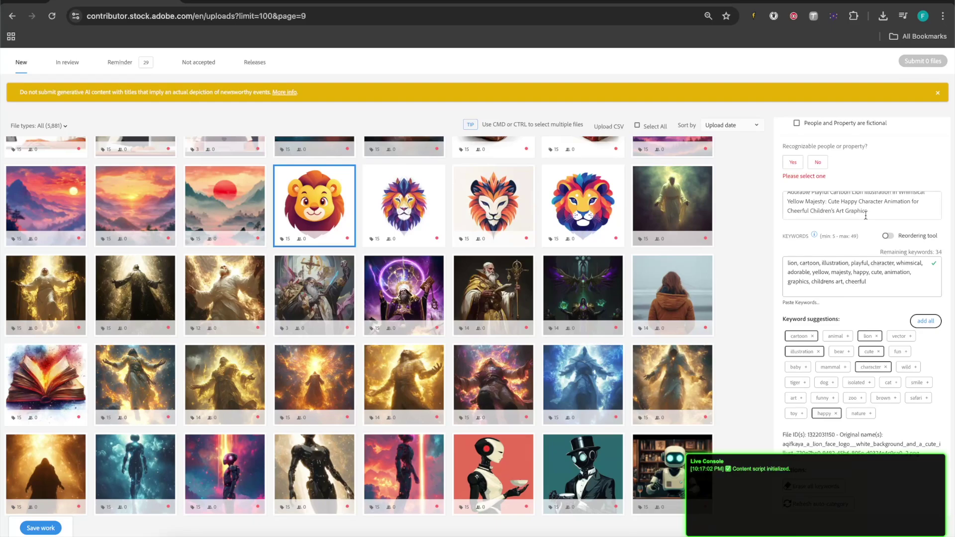
scroll(866, 215, up, 1)
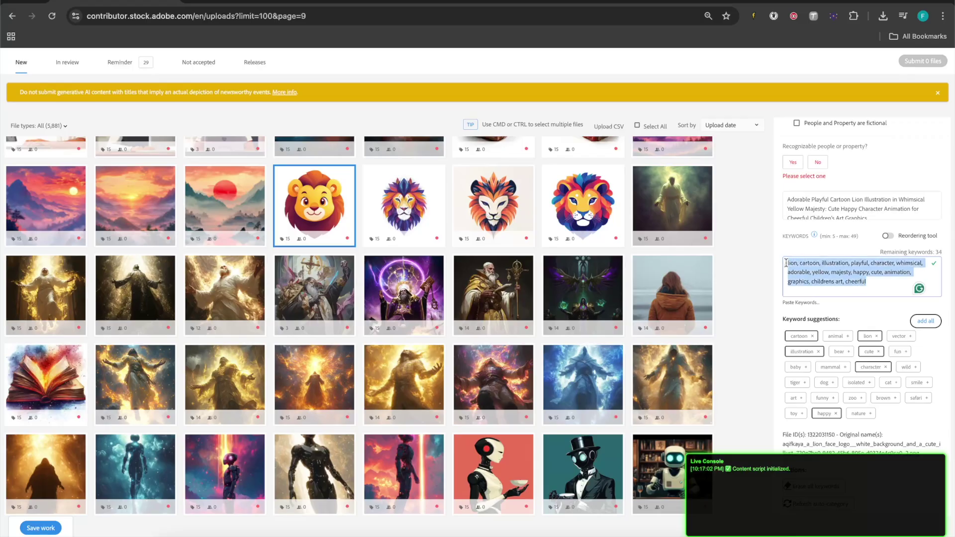
key(ctrl+a)
click(739, 259)
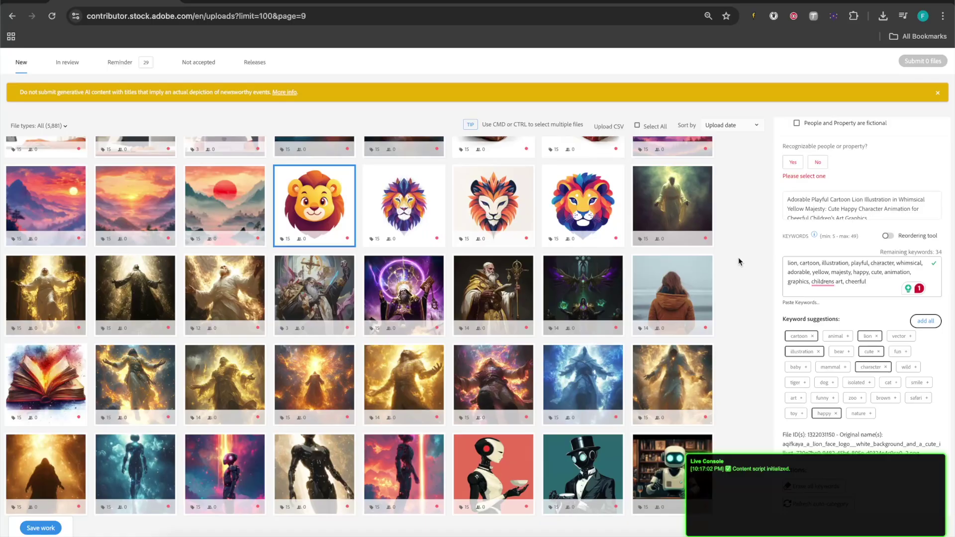
Check the keyword quantity options in the Stock Photo Automator extension and close it
scroll(647, 318, down, 2)
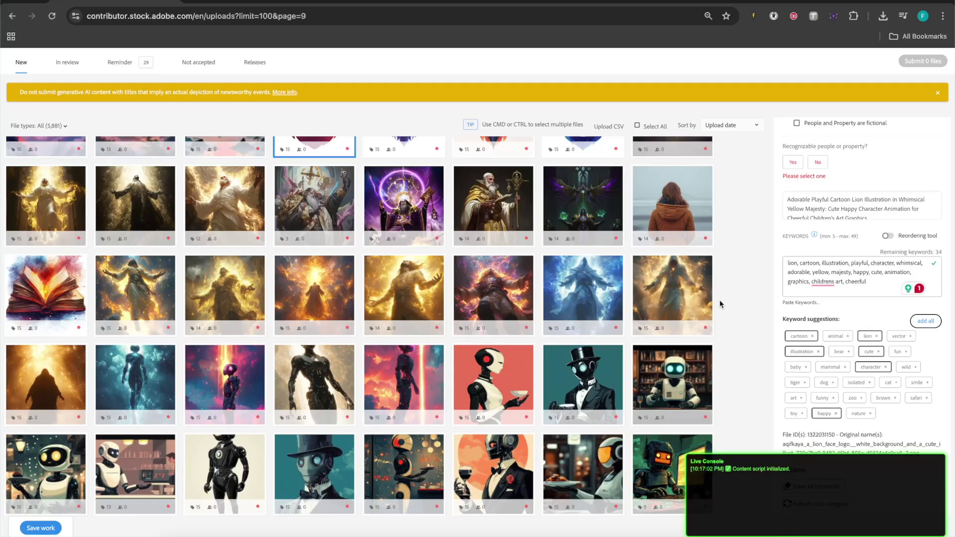
click(834, 16)
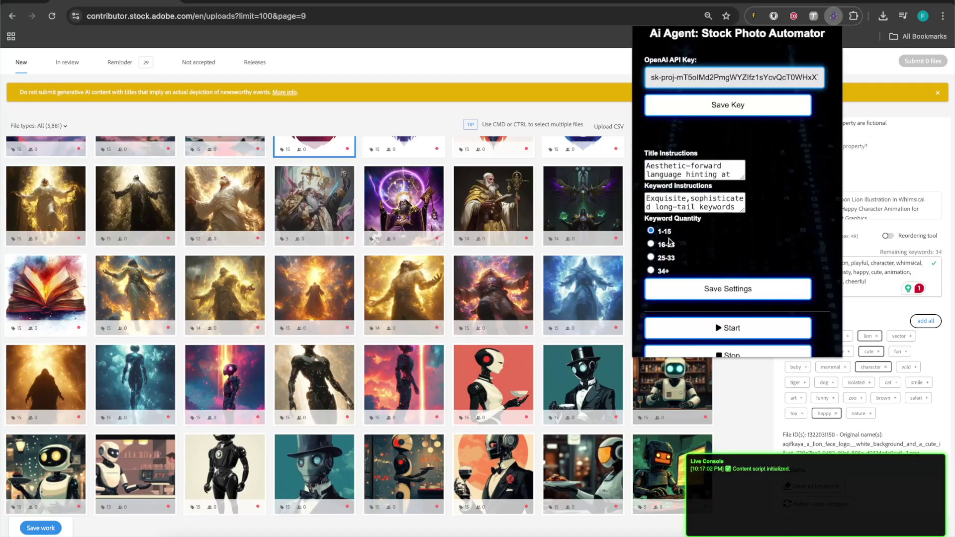
click(551, 118)
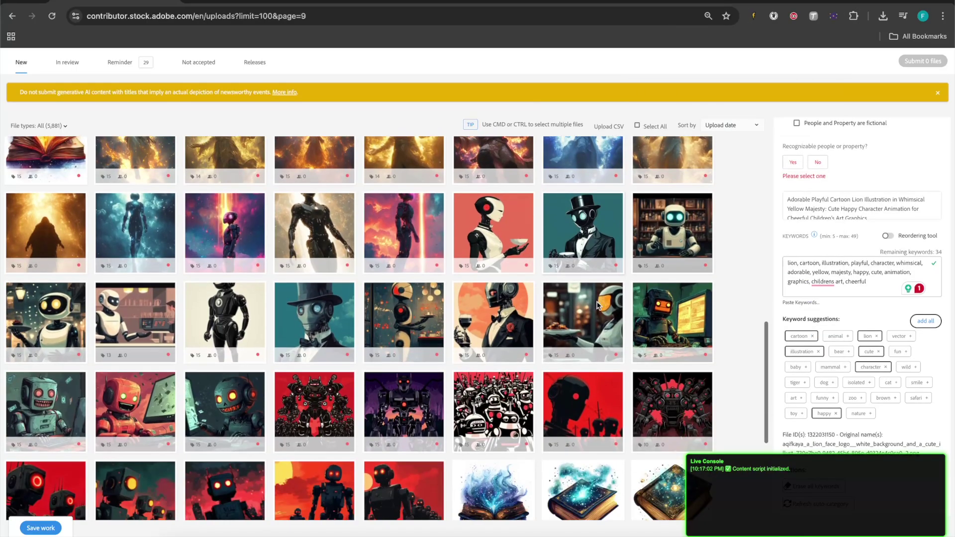
Review the titles and keywords of the top-hat robot, the red robot-army silhouette, and the tuxedo robot serving tea
click(324, 295)
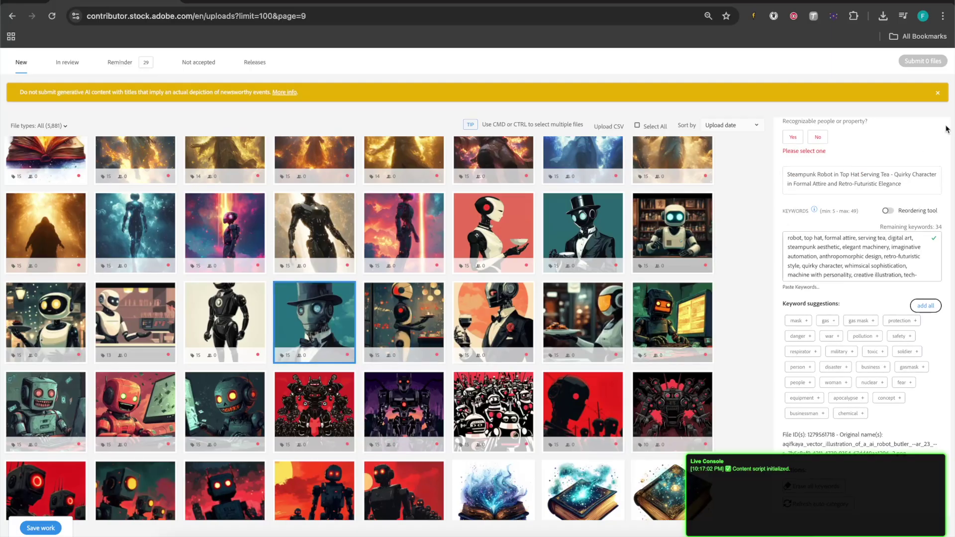
click(561, 409)
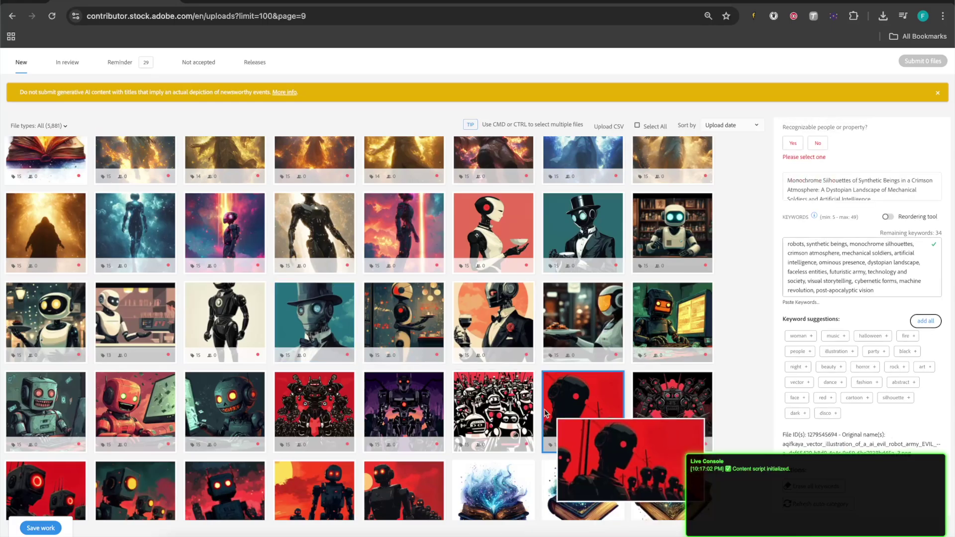
mouse_move(515, 327)
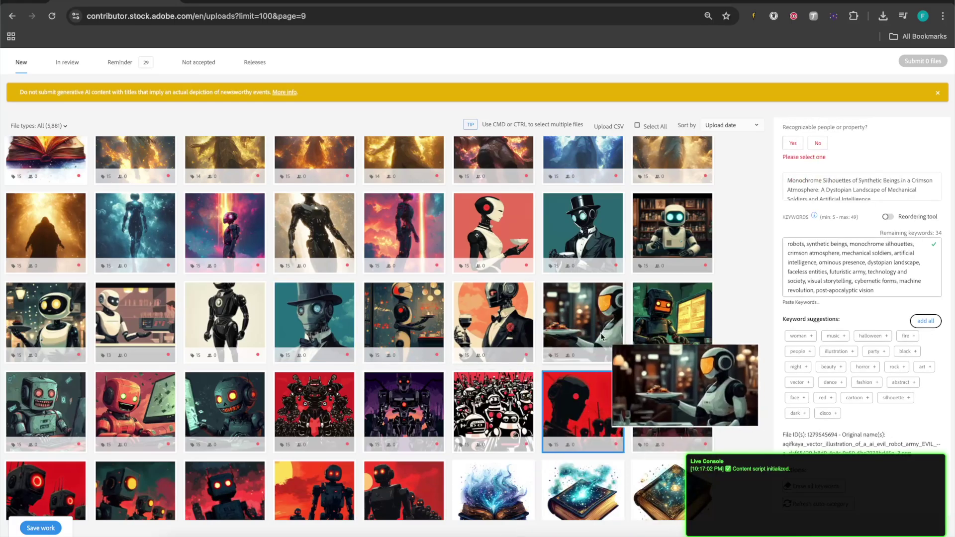
click(583, 321)
scroll(570, 258, up, 3)
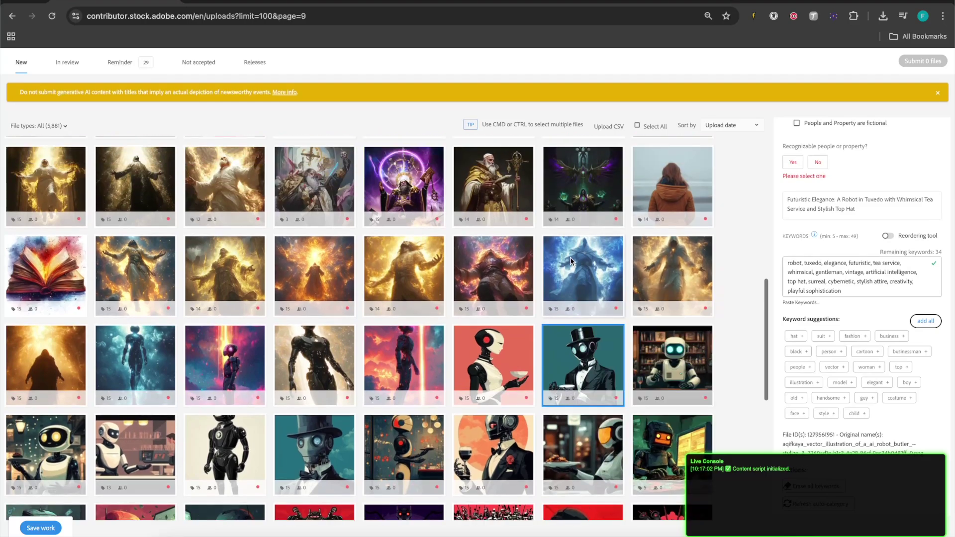
Review the titles and keywords of the blue mystical figure and the bishop with a staff, and browse the remaining thumbnails
click(570, 258)
scroll(570, 258, up, 1)
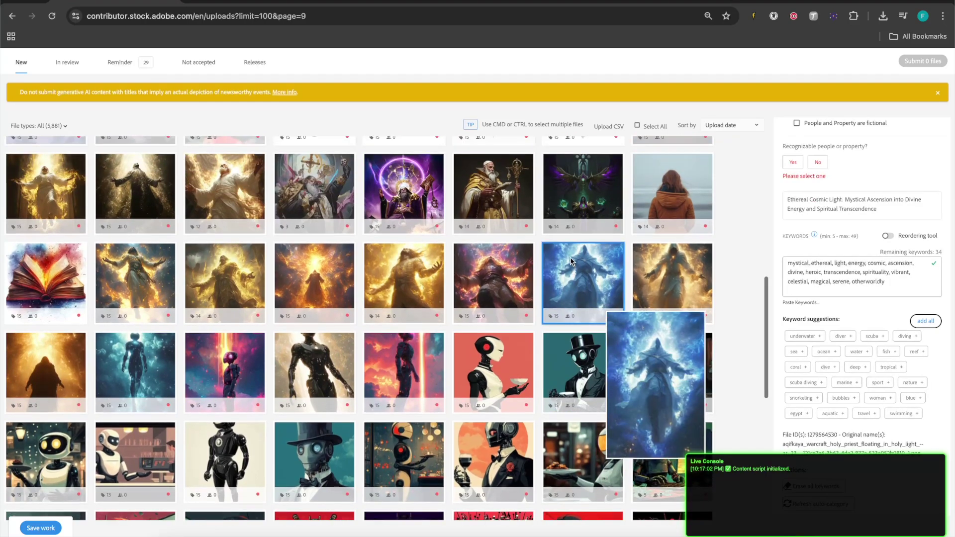
click(562, 217)
click(495, 204)
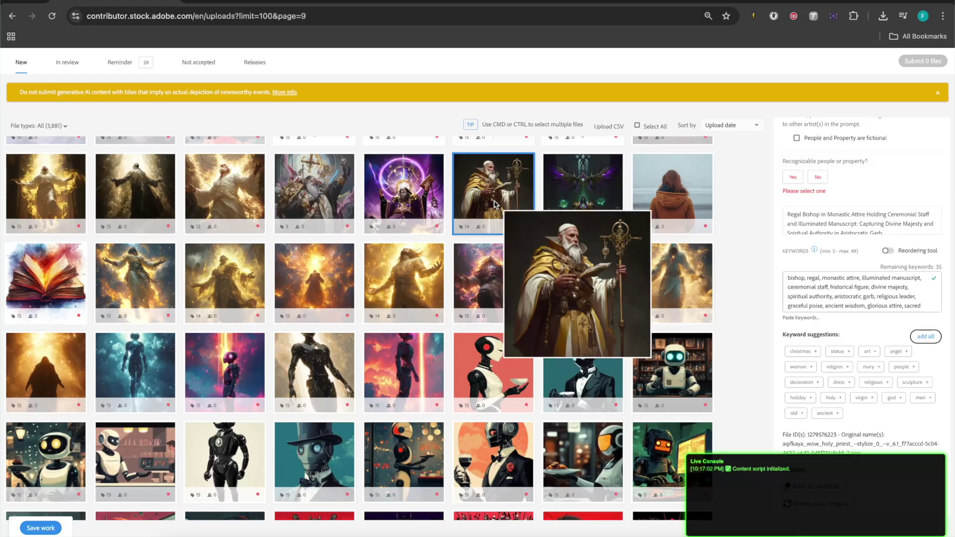
mouse_move(711, 192)
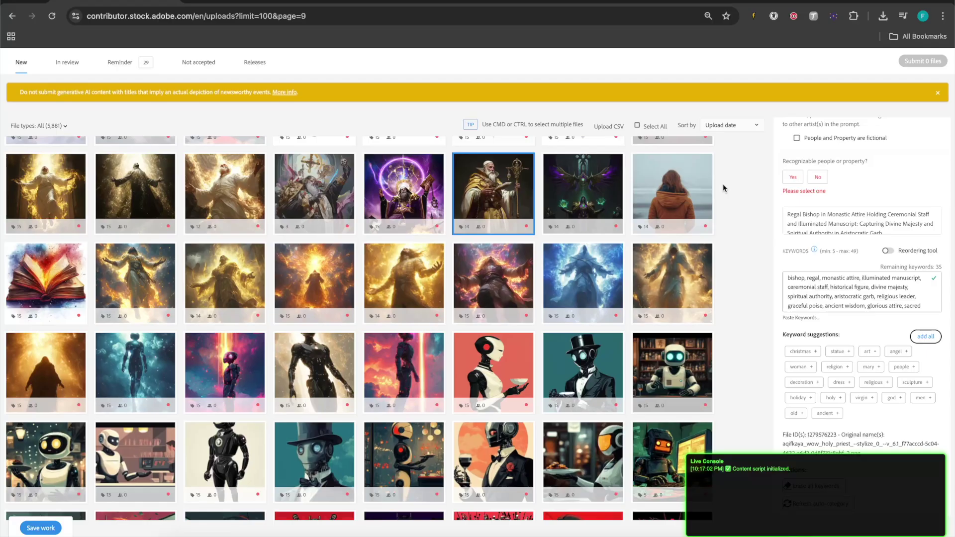
scroll(723, 184, down, 10)
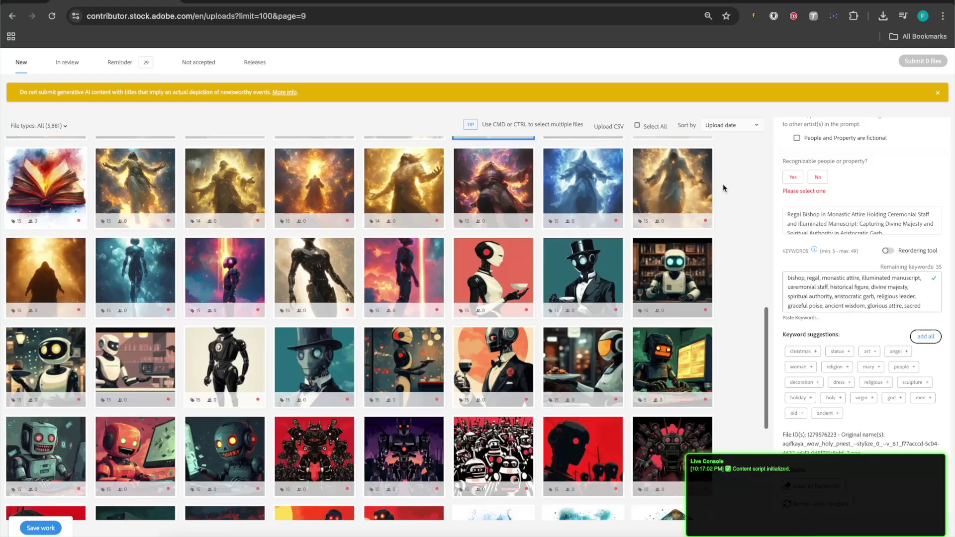
scroll(723, 184, up, 15)
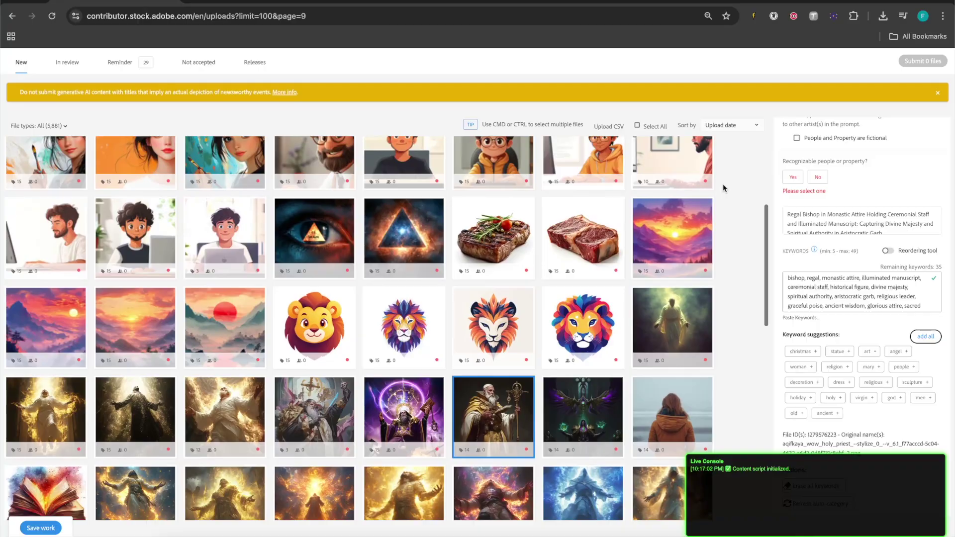